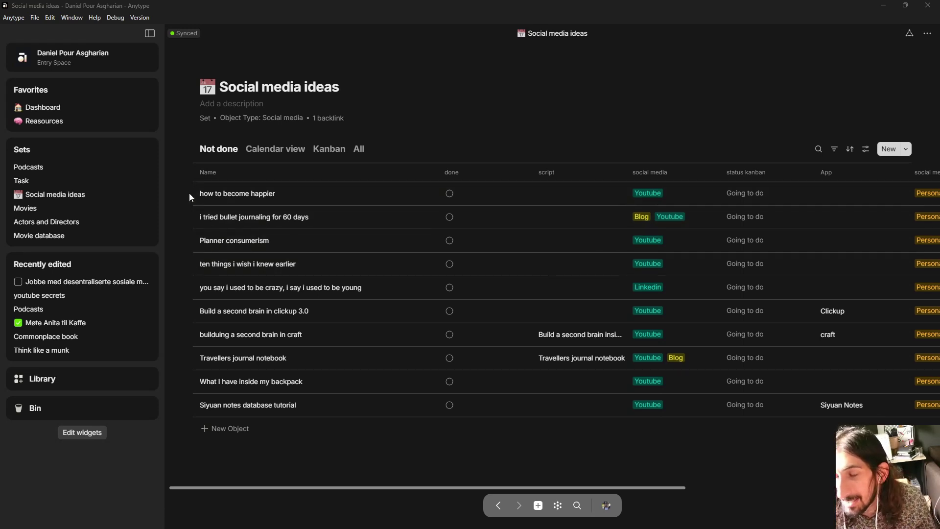
Bulk-edit the first four ideas: status kanban Done, related area Personal social media, then save
{"action": "left_click_drag", "start_coordinate": [187, 192], "coordinate": [284, 256]}
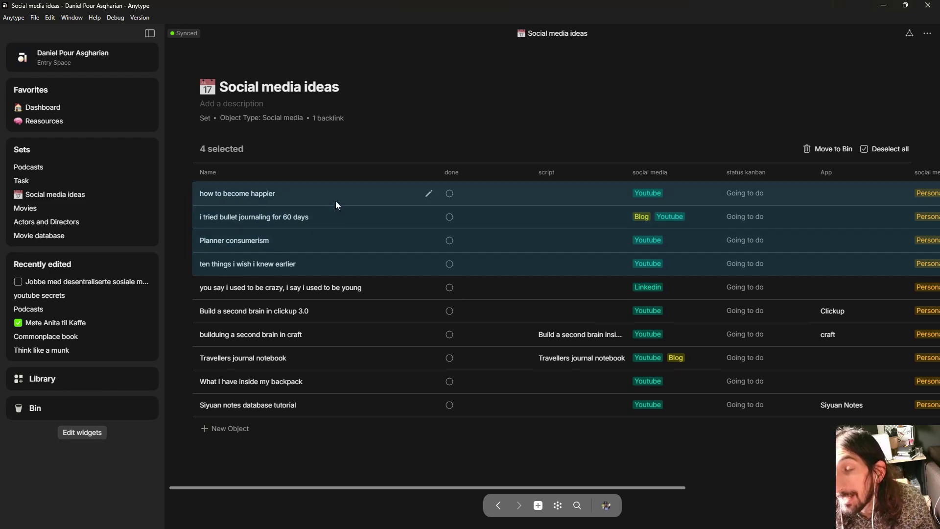
{"action": "right_click", "coordinate": [324, 221]}
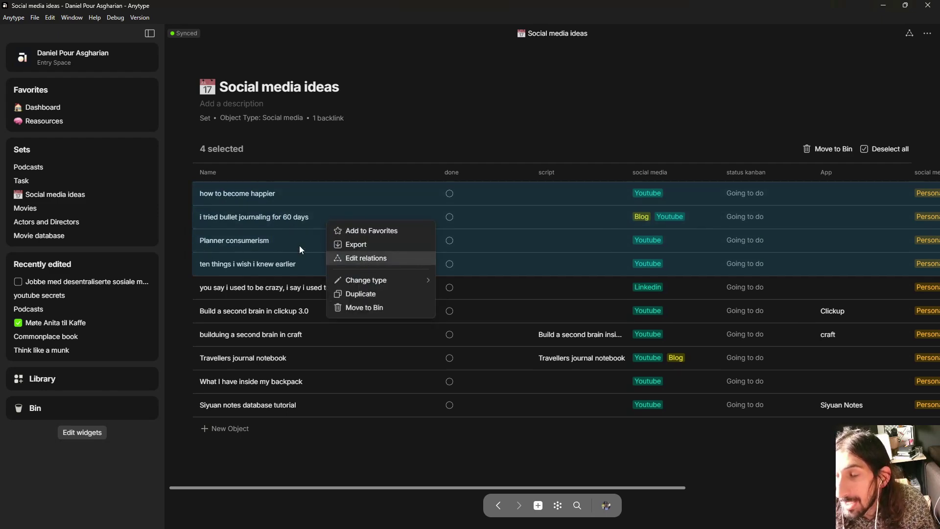
{"action": "left_click", "coordinate": [359, 258]}
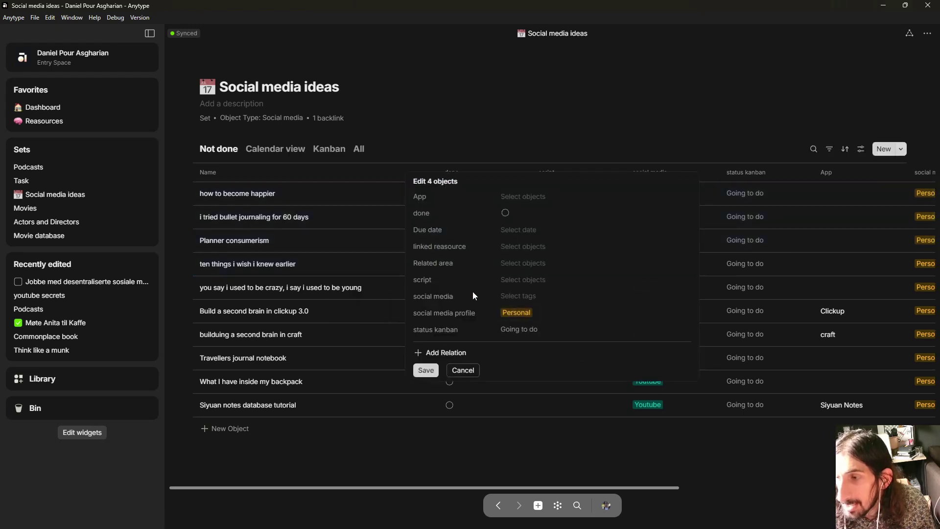
{"action": "left_click", "coordinate": [554, 313]}
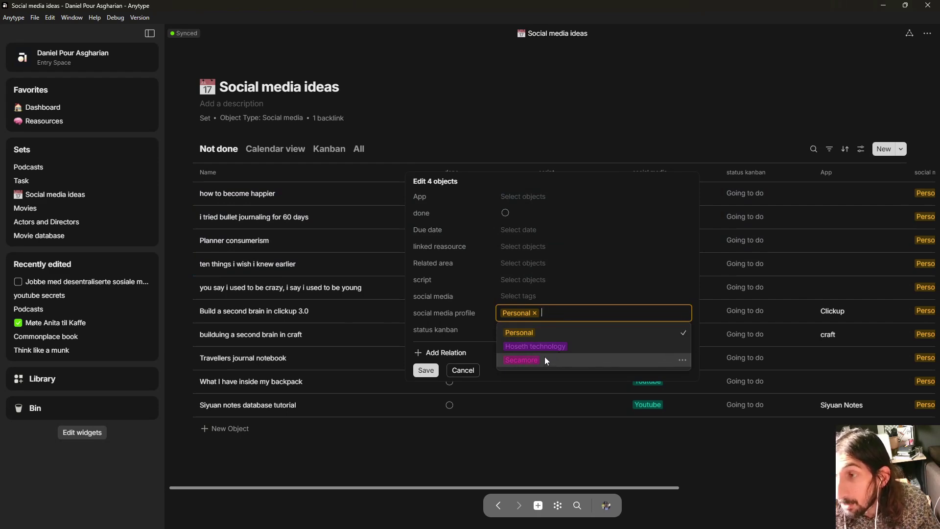
{"action": "left_click", "coordinate": [480, 310]}
{"action": "left_click", "coordinate": [525, 329]}
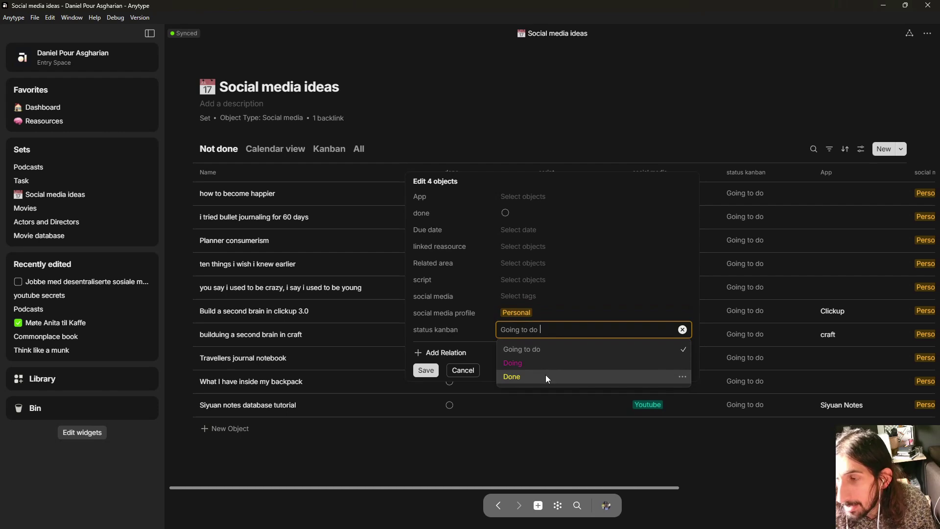
{"action": "left_click", "coordinate": [545, 375]}
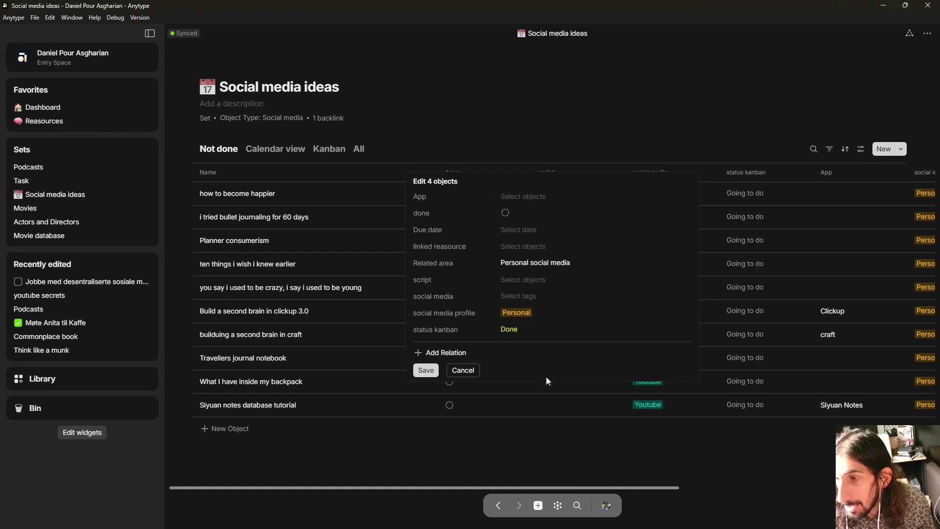
{"action": "left_click", "coordinate": [425, 369]}
{"action": "left_click", "coordinate": [512, 295]}
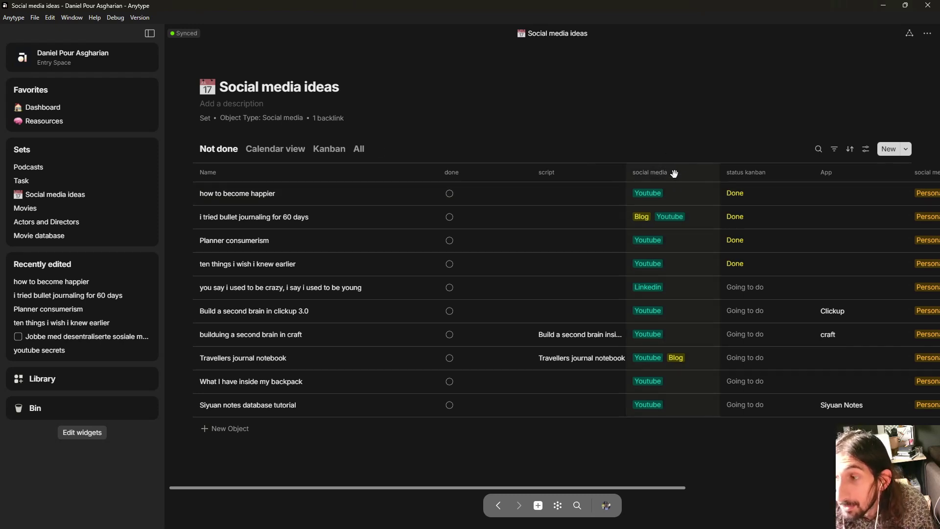
{"action": "left_click", "coordinate": [834, 148]}
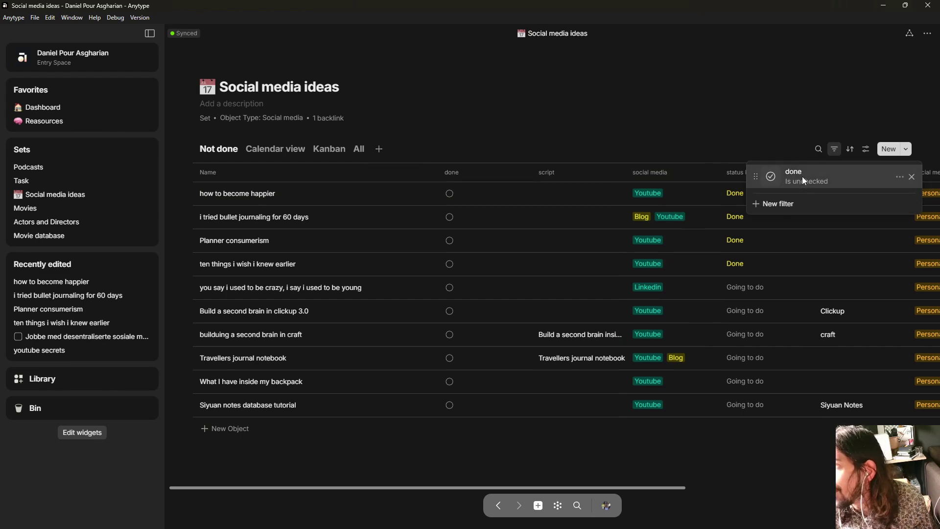
{"action": "left_click", "coordinate": [446, 193]}
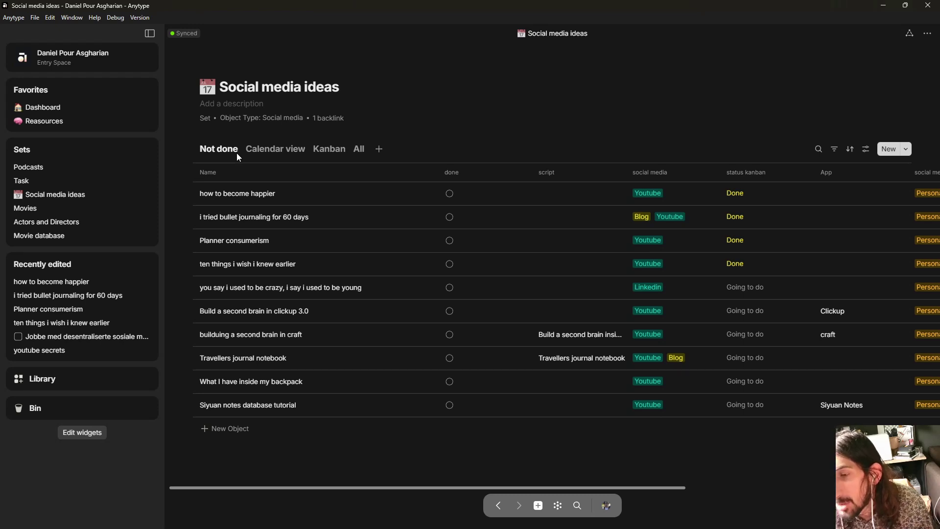
Set the first two entries' status kanban back to Going to do
{"action": "left_click", "coordinate": [749, 194]}
{"action": "left_click", "coordinate": [757, 243]}
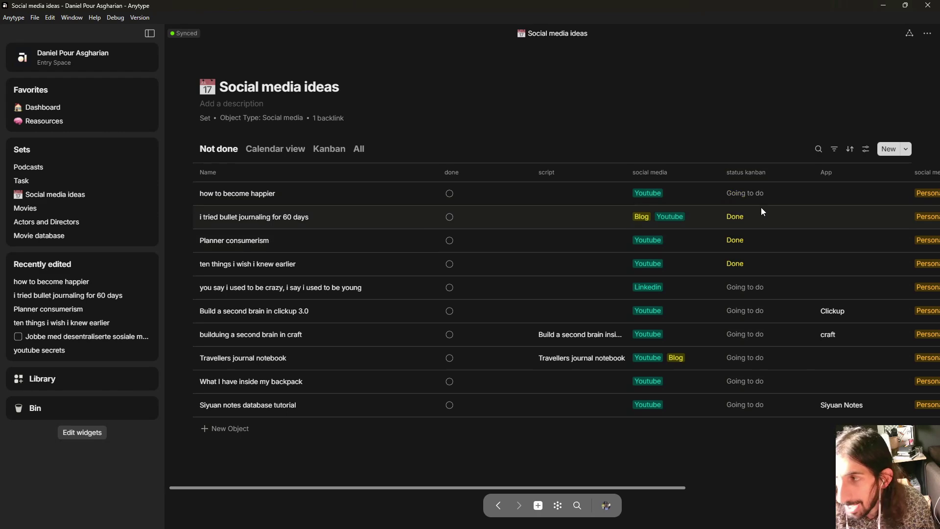
{"action": "left_click", "coordinate": [761, 208]}
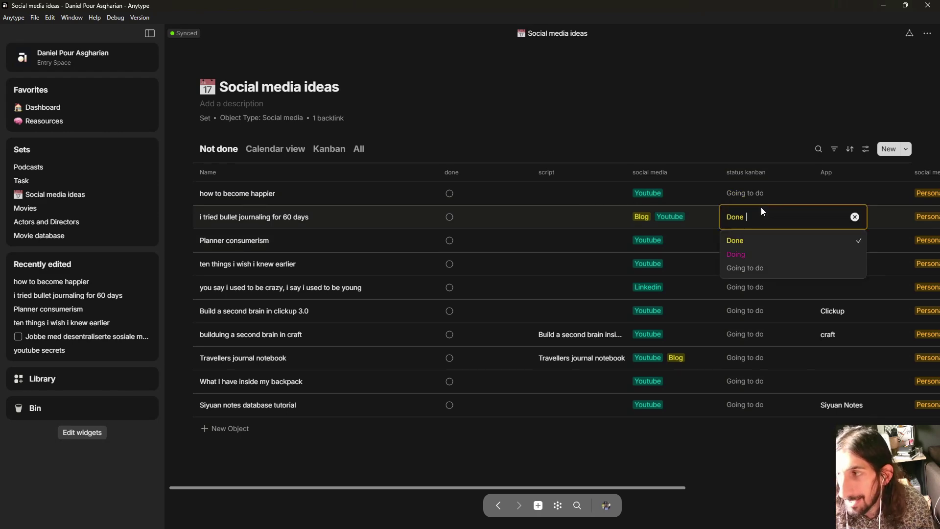
{"action": "left_click", "coordinate": [762, 269]}
Set the third and fourth entries back to Going to do, then open the Dashboard
{"action": "left_click", "coordinate": [754, 248]}
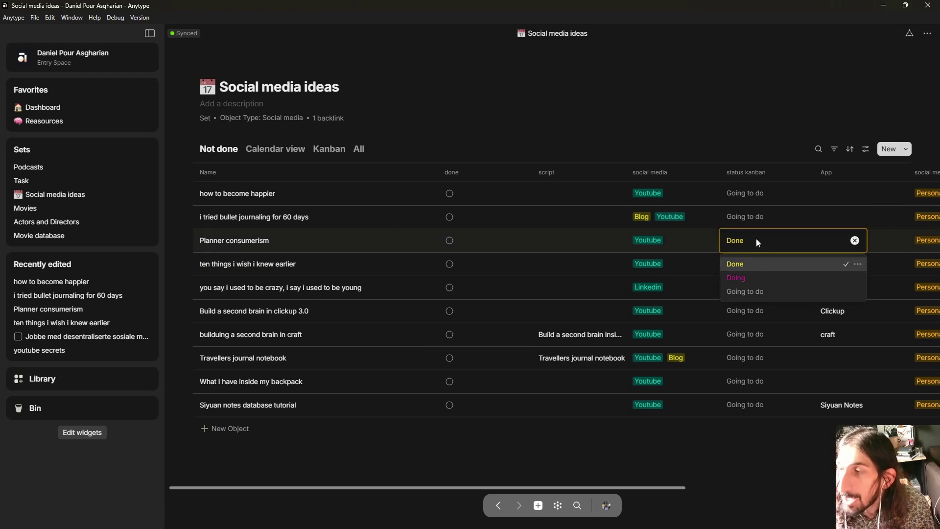
{"action": "left_click", "coordinate": [605, 240]}
{"action": "left_click", "coordinate": [724, 241]}
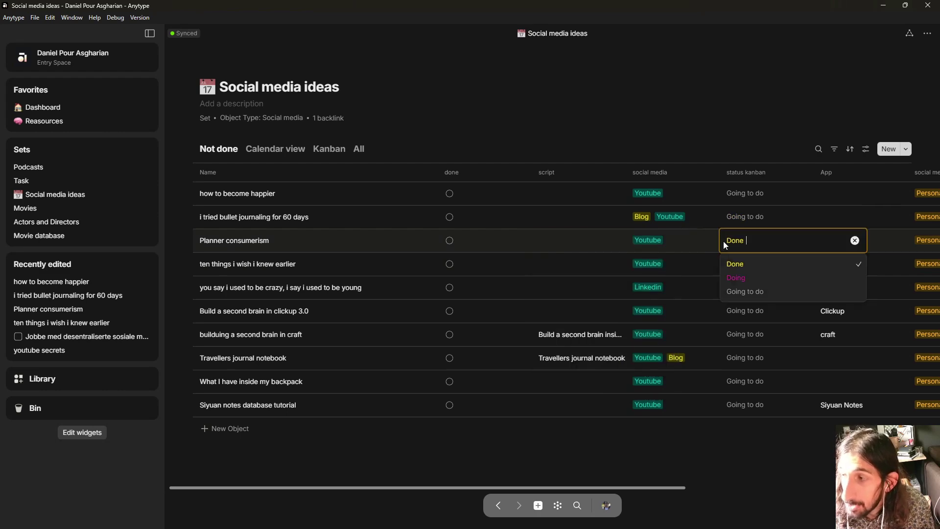
{"action": "left_click", "coordinate": [760, 290]}
{"action": "left_click", "coordinate": [749, 266]}
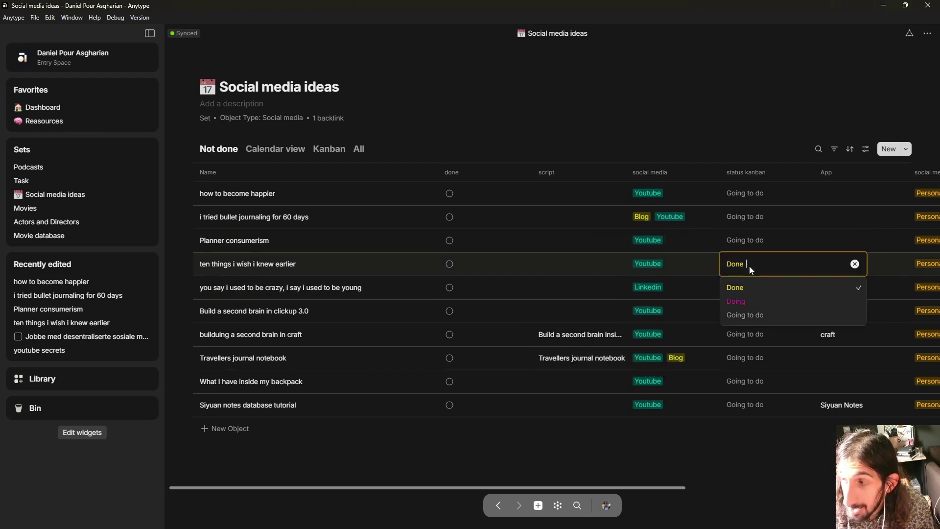
{"action": "left_click", "coordinate": [751, 314]}
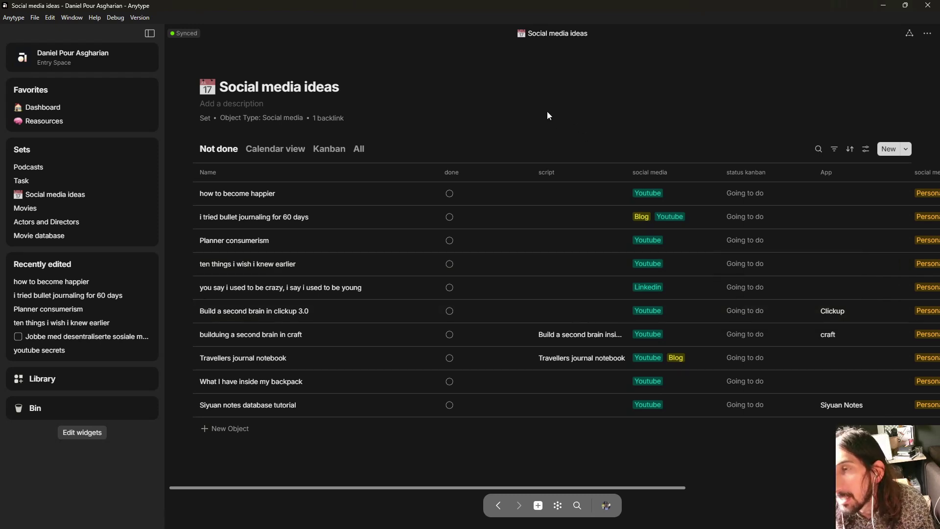
{"action": "left_click", "coordinate": [43, 108]}
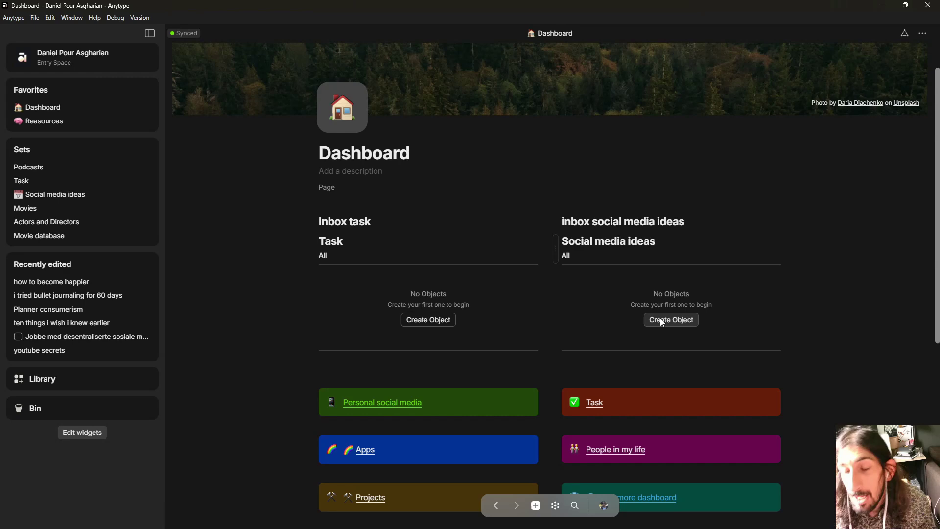
Create a Social media ideas object named 'Anytype new realse' from the Dashboard widget
{"action": "left_click", "coordinate": [663, 322]}
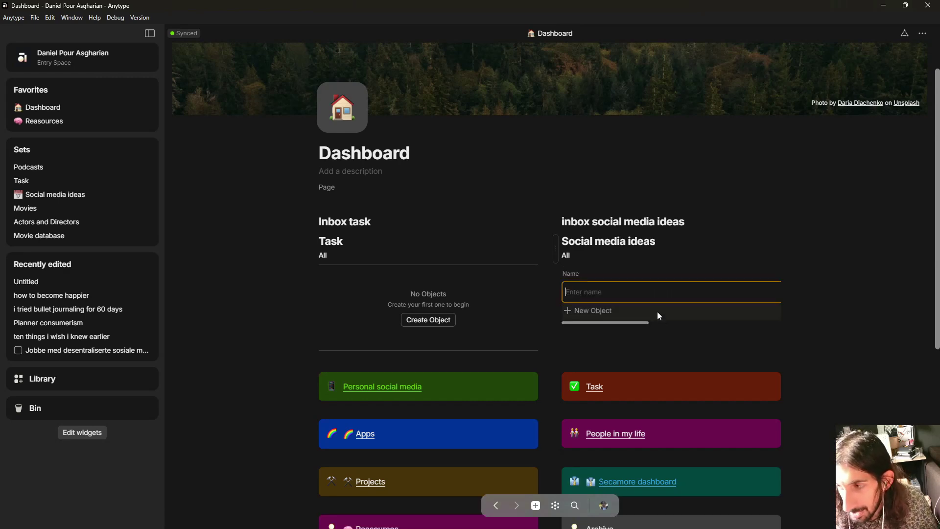
{"action": "type", "text": "An"}
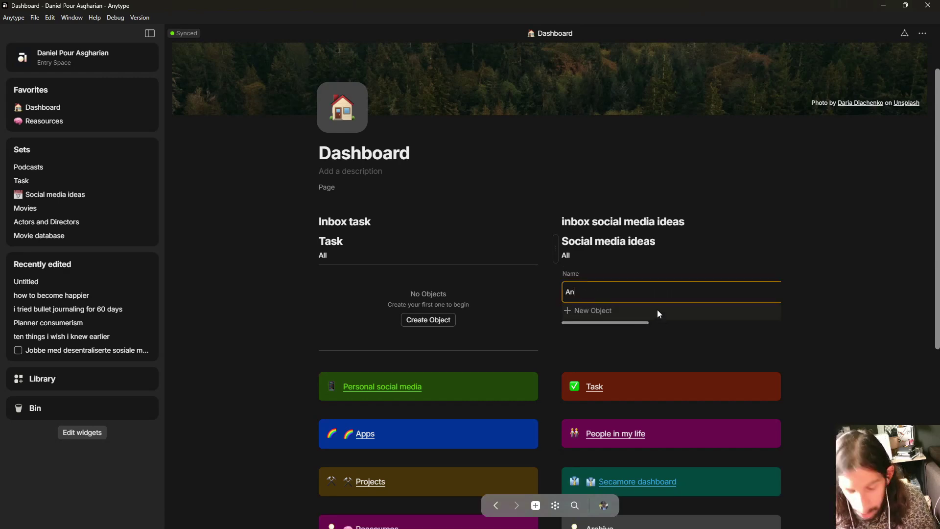
{"action": "type", "text": "ytype new "}
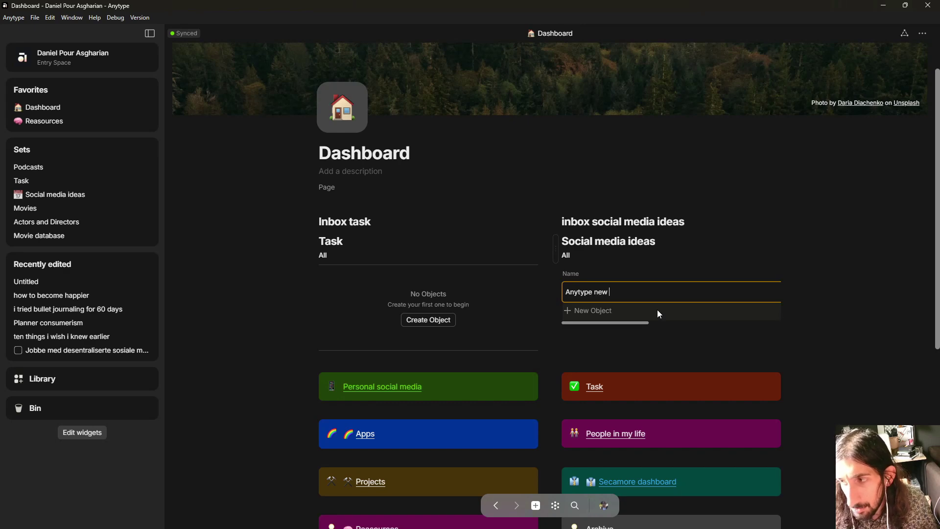
{"action": "type", "text": "realse"}
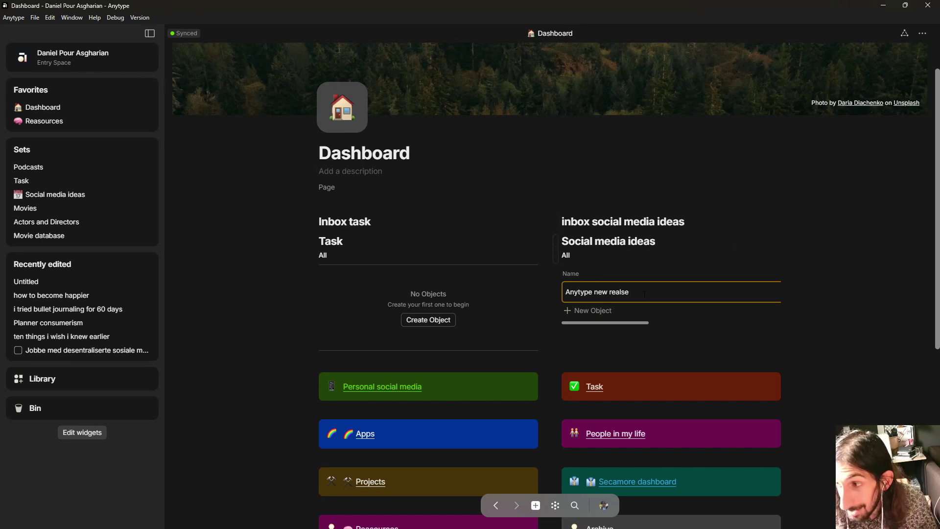
{"action": "key", "text": "Return"}
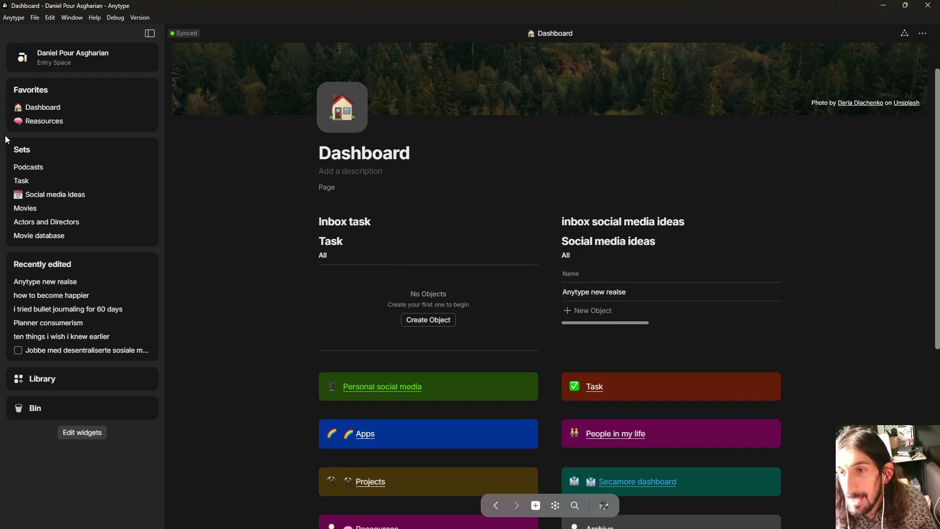
Open the Social media ideas set showing all entries, including done ones
{"action": "left_click", "coordinate": [58, 195]}
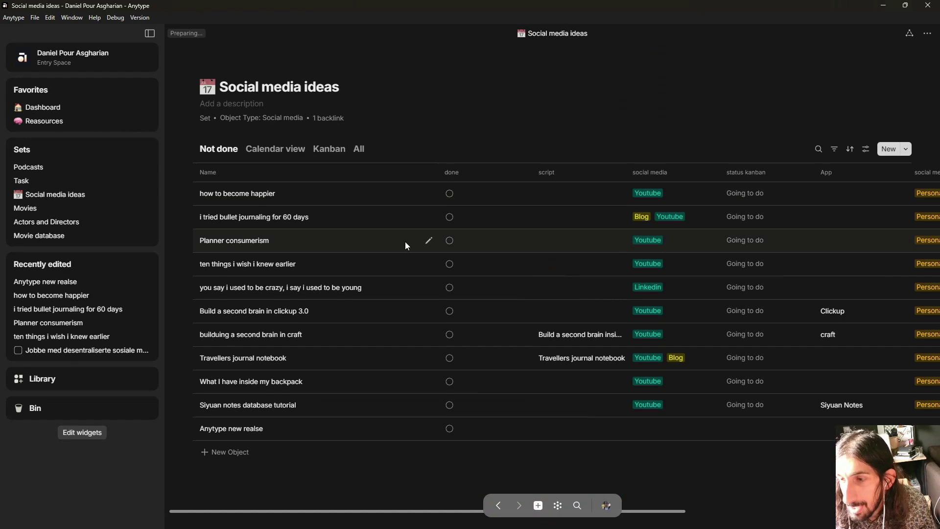
{"action": "left_click", "coordinate": [359, 149]}
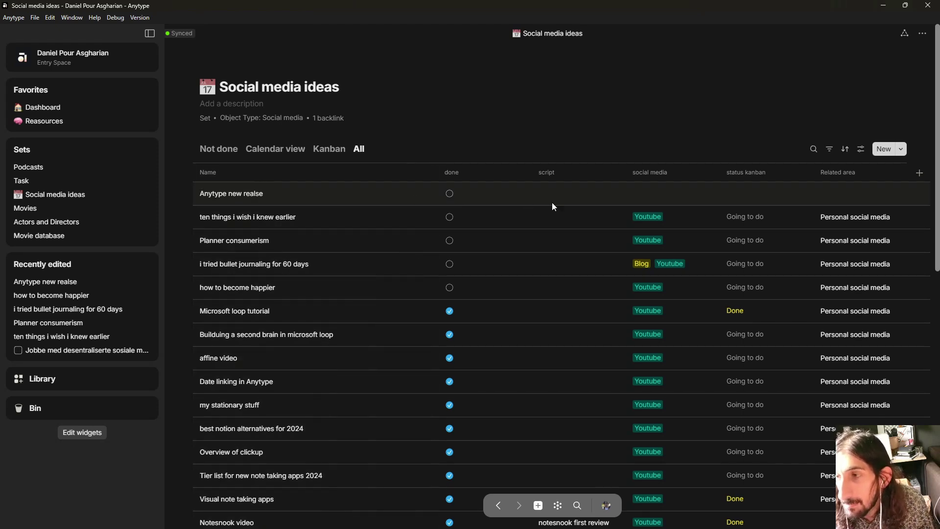
{"action": "left_click", "coordinate": [43, 107]}
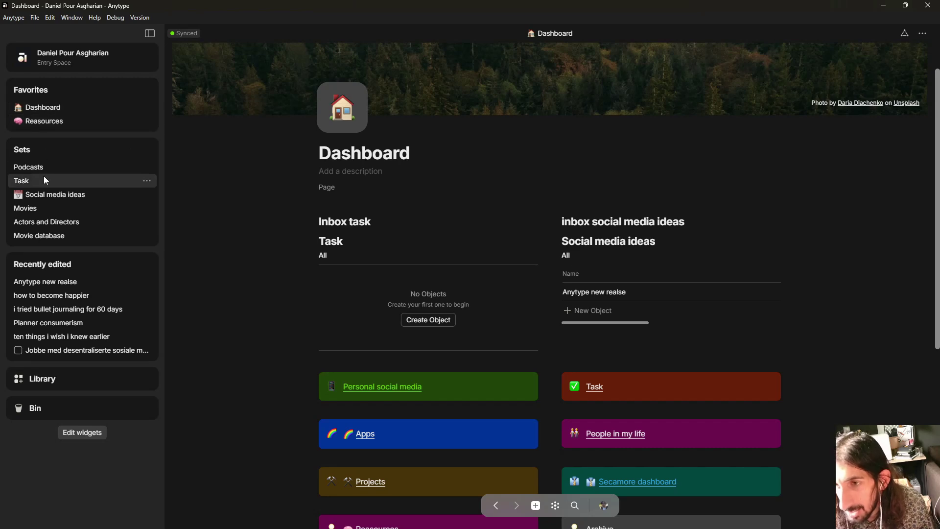
{"action": "left_click", "coordinate": [122, 194]}
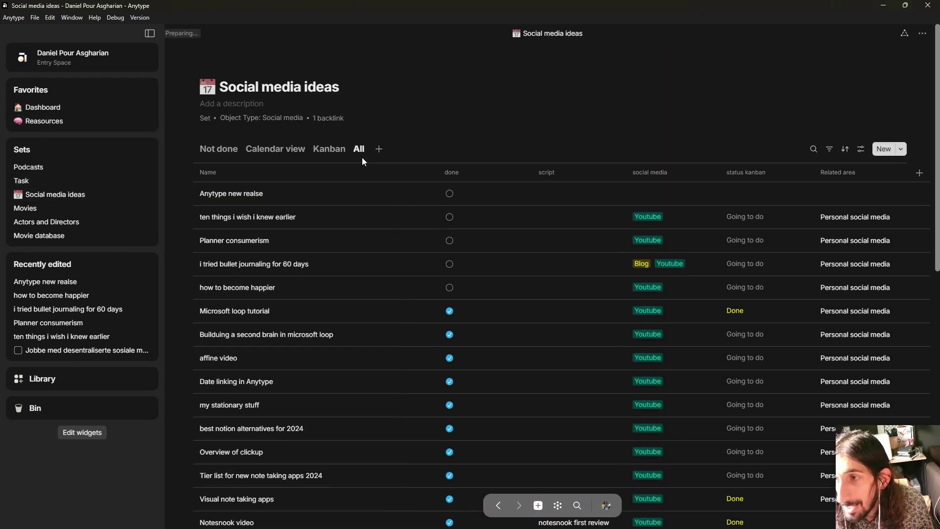
{"action": "left_click_drag", "start_coordinate": [182, 186], "coordinate": [357, 196]}
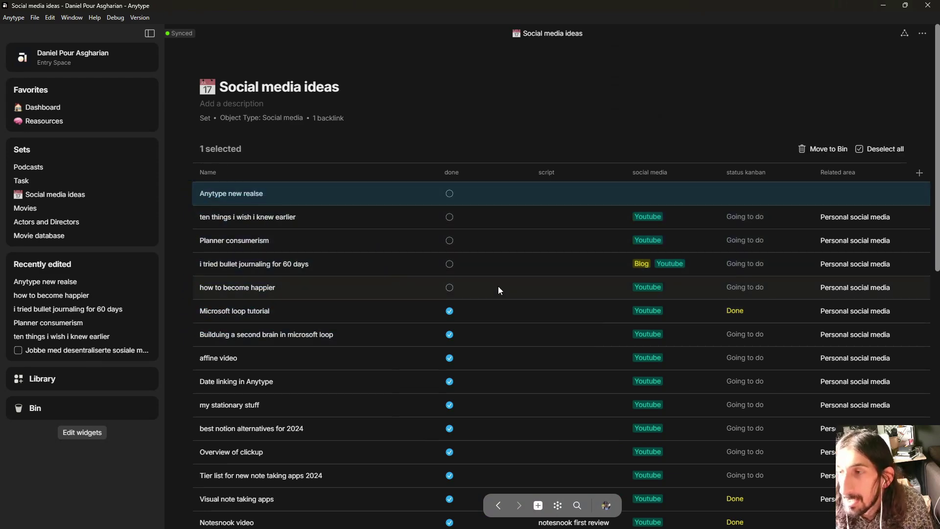
Tag 'Anytype new realse' as Youtube and set its status kanban to Going to do
{"action": "left_click", "coordinate": [653, 192]}
{"action": "left_click", "coordinate": [666, 298]}
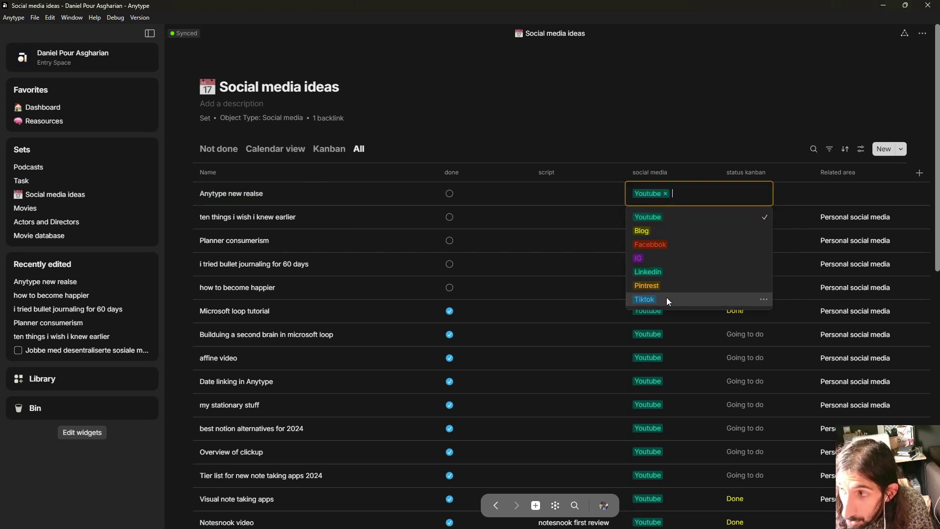
{"action": "left_click", "coordinate": [741, 155]}
{"action": "left_click", "coordinate": [753, 194]}
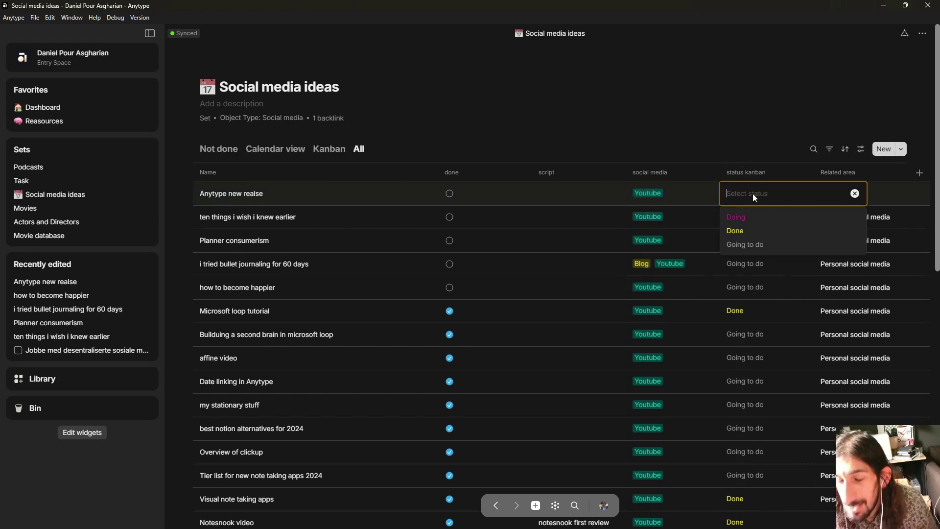
{"action": "left_click", "coordinate": [767, 243]}
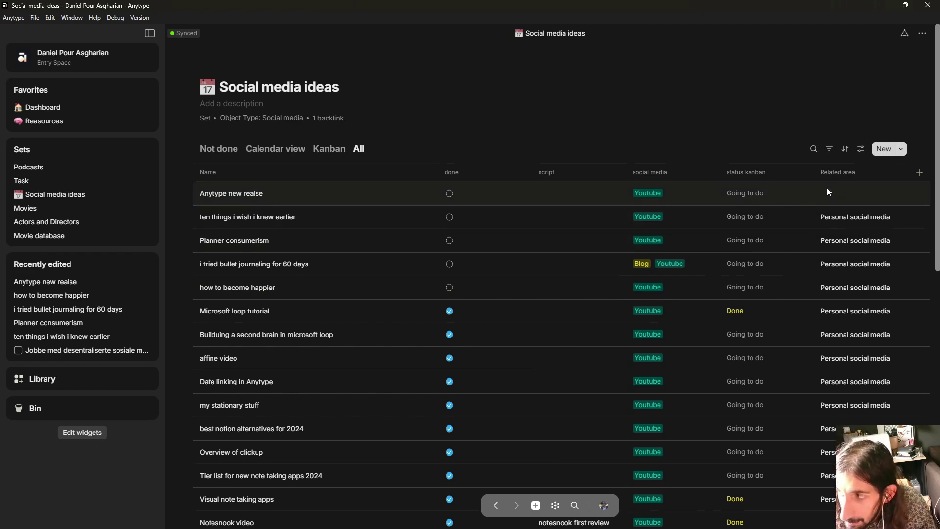
Link the entry to Personal social media and show only unfinished entries
{"action": "left_click", "coordinate": [827, 191]}
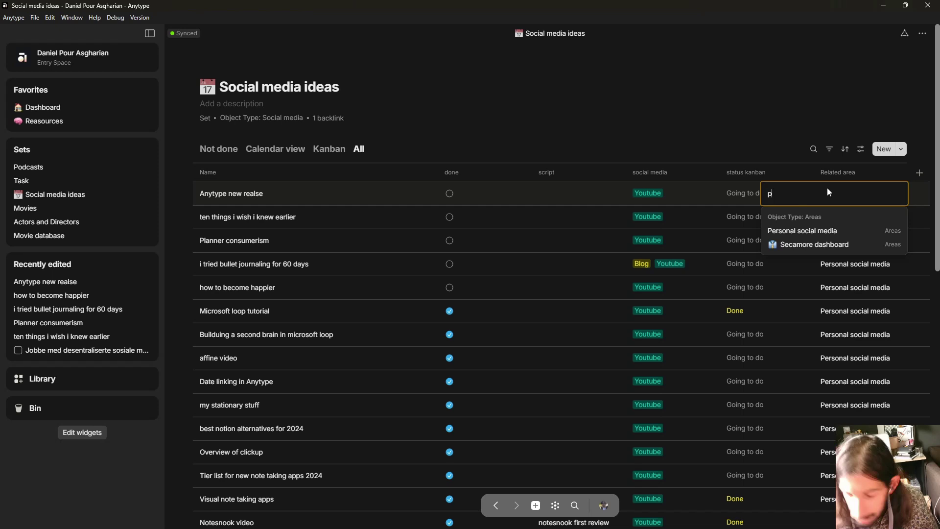
{"action": "type", "text": "er"}
{"action": "left_click", "coordinate": [793, 229]}
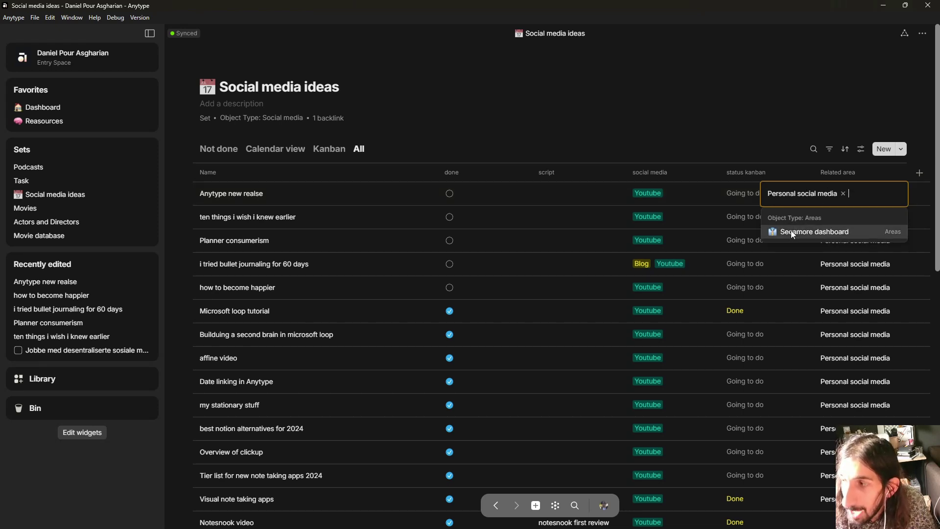
{"action": "left_click", "coordinate": [739, 127]}
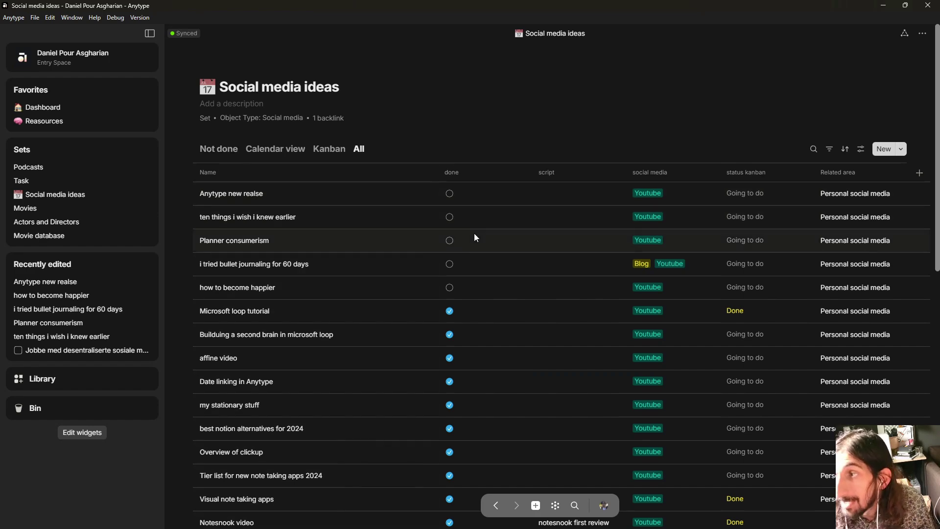
{"action": "left_click", "coordinate": [219, 149]}
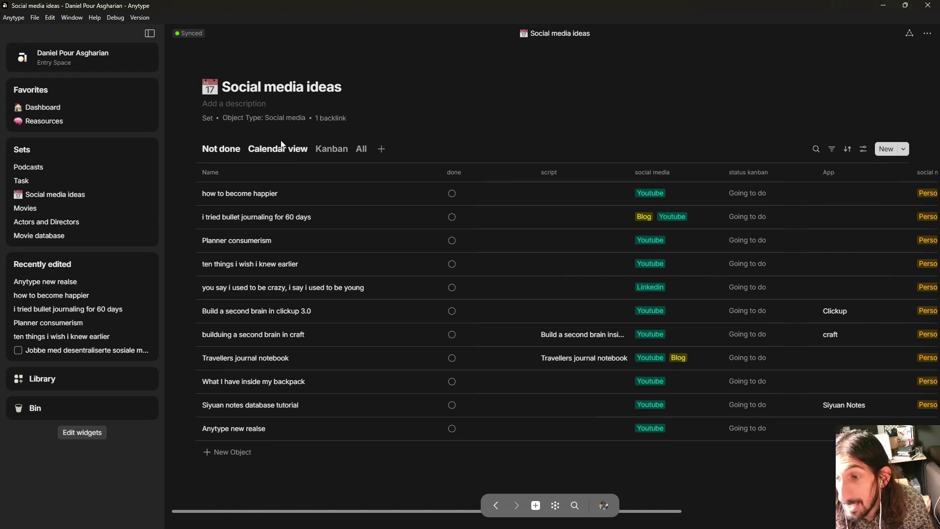
Show all Social media ideas entries, then move between Dashboard and the set, ending on Dashboard
{"action": "left_click", "coordinate": [361, 149]}
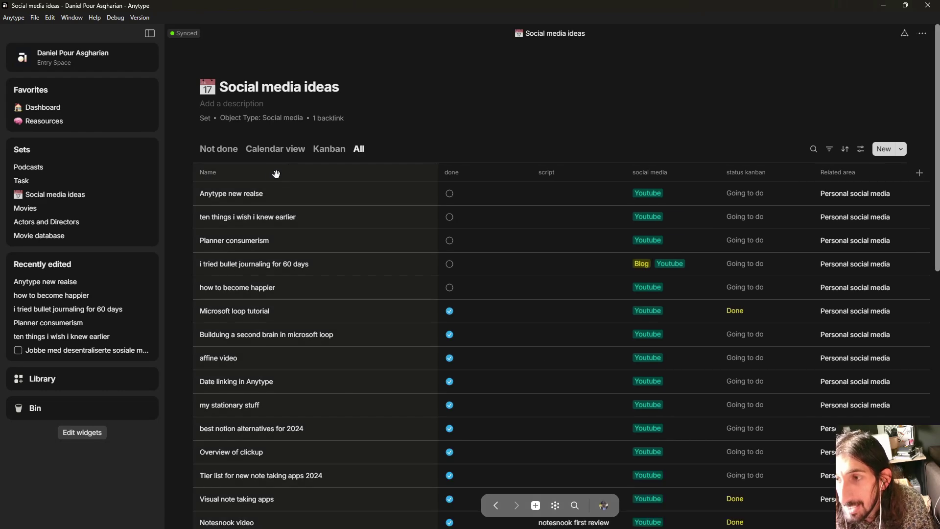
{"action": "left_click", "coordinate": [47, 107]}
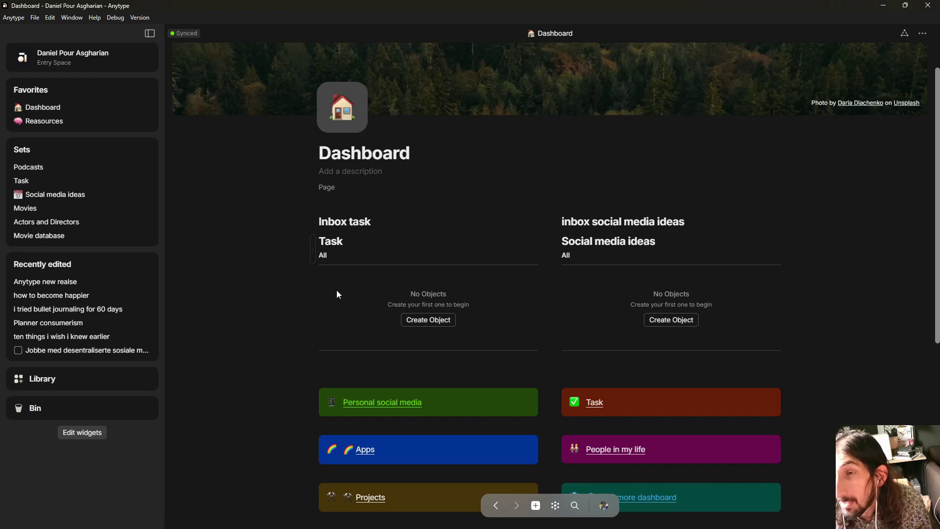
{"action": "left_click", "coordinate": [78, 193]}
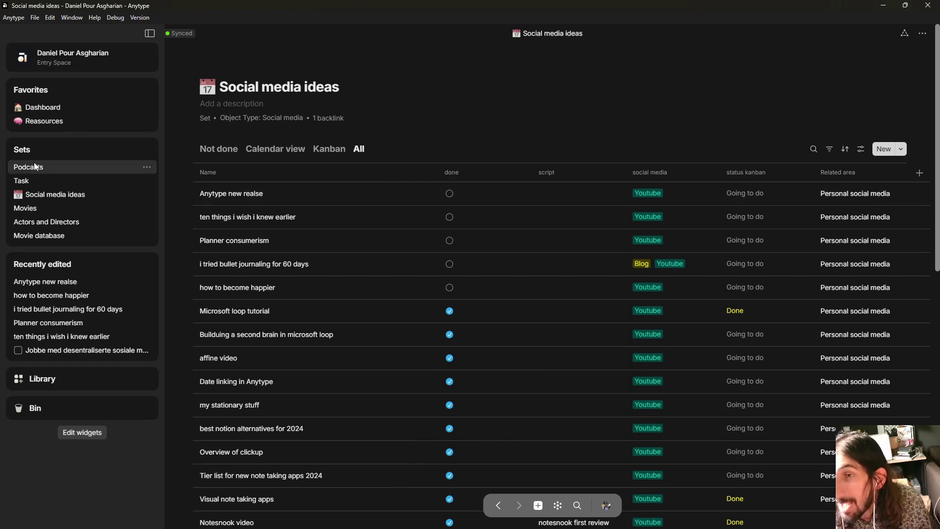
{"action": "left_click", "coordinate": [69, 107]}
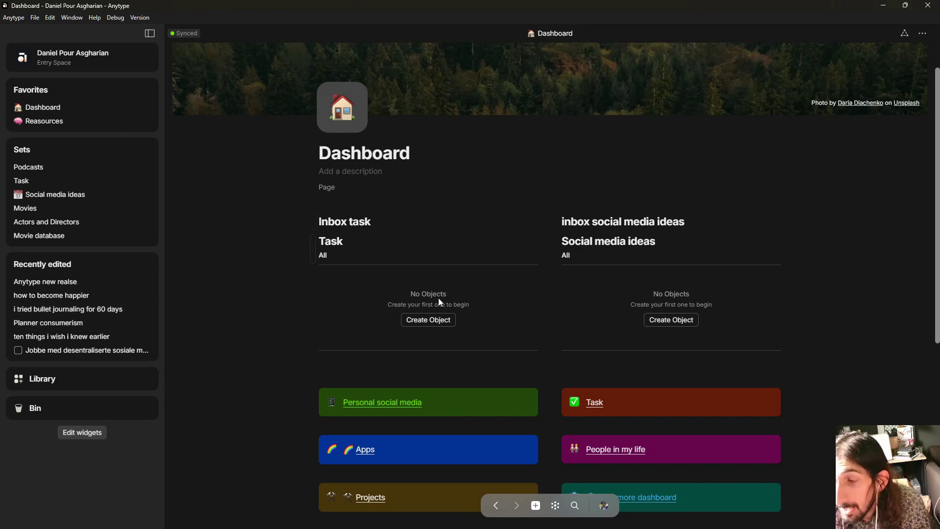
Open the object search and try the short queries 'f' and 'Al'
{"action": "left_click", "coordinate": [575, 512]}
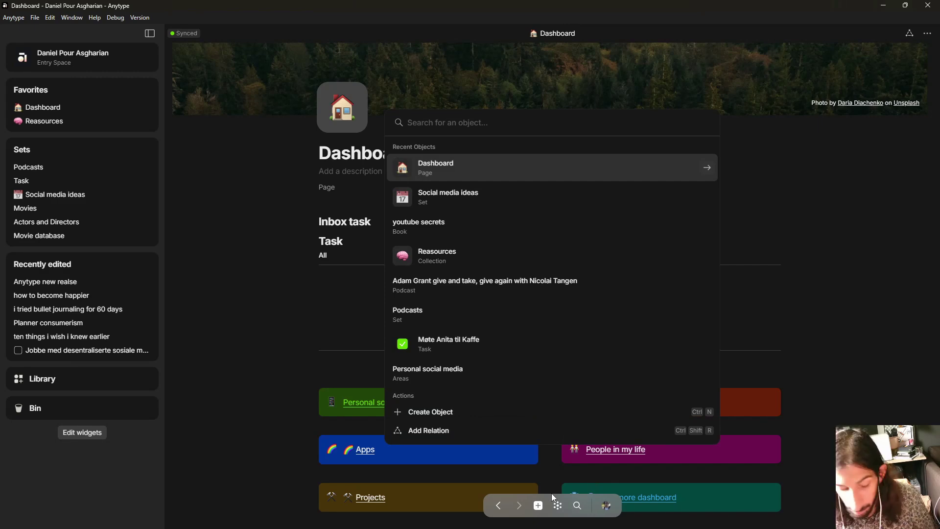
{"action": "type", "text": "f"}
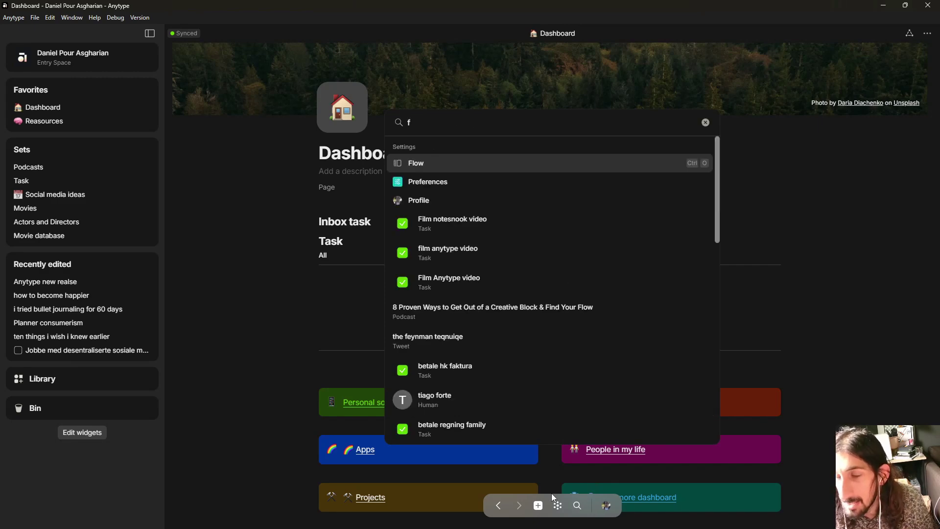
{"action": "key", "text": "BackSpace"}
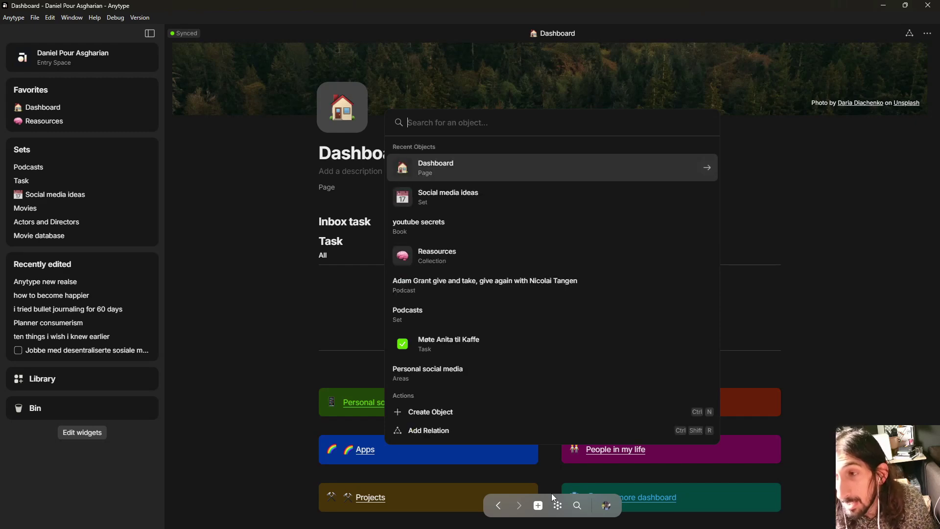
{"action": "type", "text": "Al"}
{"action": "key", "text": "BackSpace"}
{"action": "key", "text": "BackSpace"}
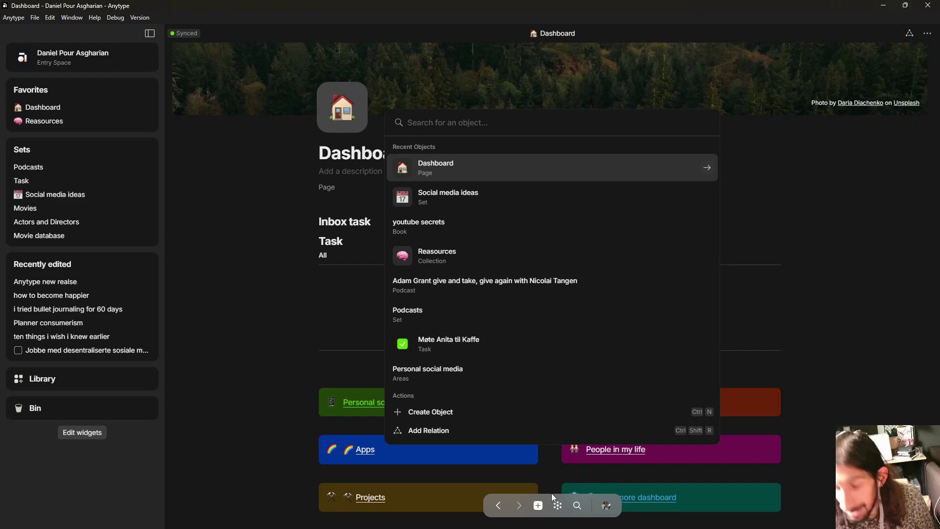
Search objects for 'youtube', browse the results, then clear the query
{"action": "type", "text": "youtube"}
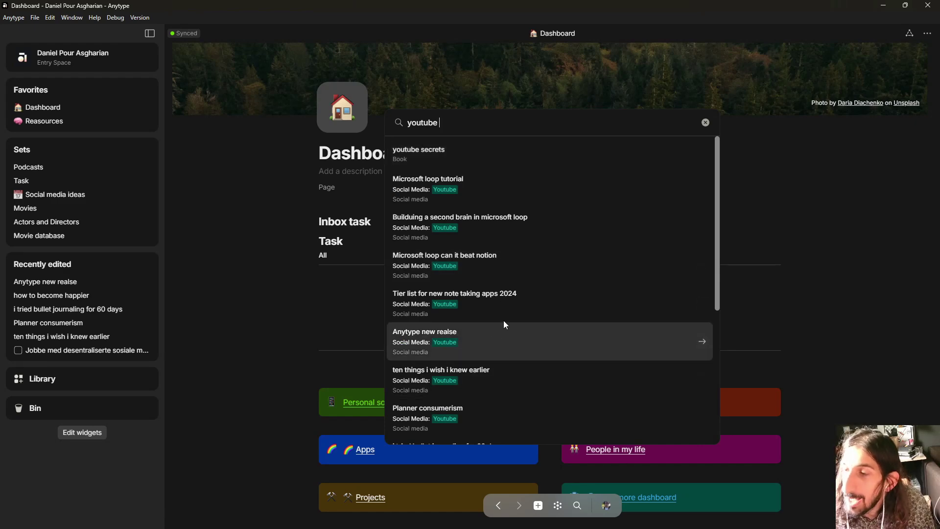
{"action": "scroll", "coordinate": [505, 325], "scroll_direction": "down", "scroll_amount": 2}
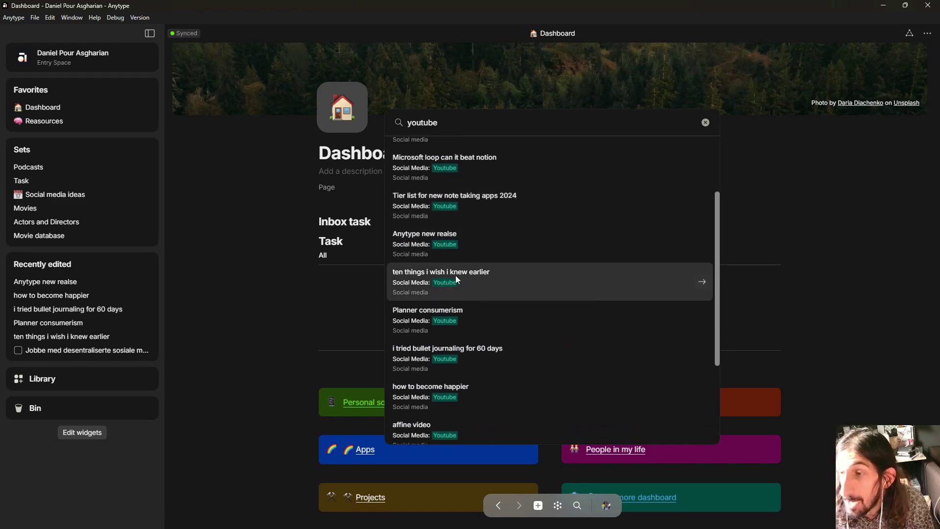
{"action": "scroll", "coordinate": [484, 290], "scroll_direction": "down", "scroll_amount": 2}
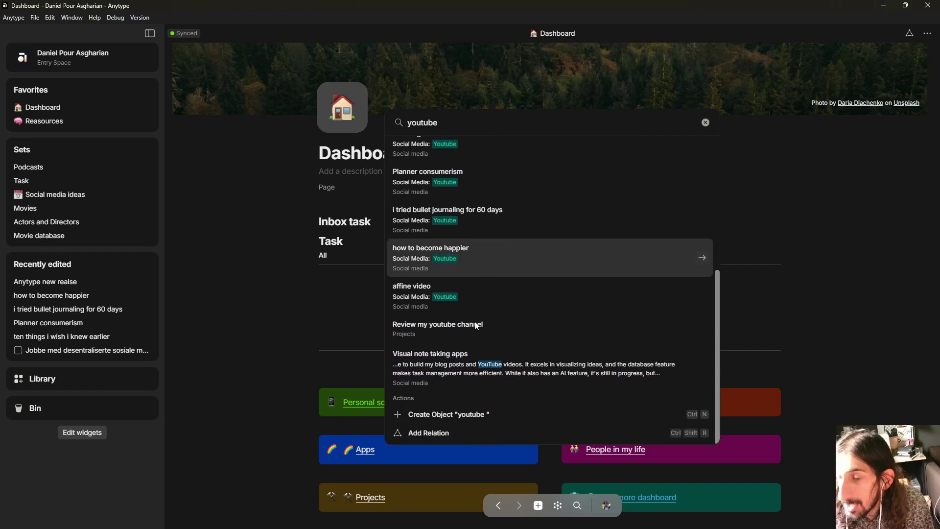
{"action": "scroll", "coordinate": [492, 307], "scroll_direction": "up", "scroll_amount": 5}
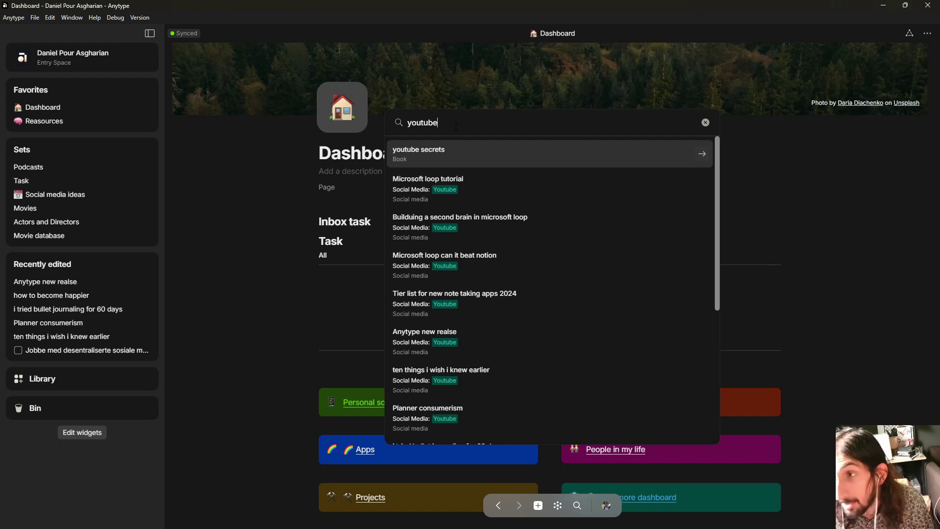
{"action": "key", "text": "ctrl+a"}
{"action": "key", "text": "BackSpace"}
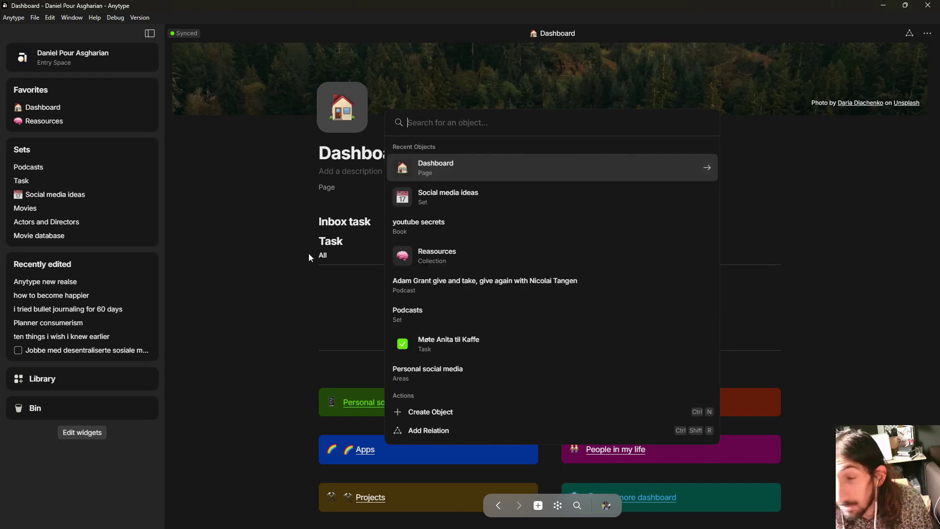
Open the thoughts-and-self-criticism podcast from Reasources' Processed objects at full size
{"action": "left_click", "coordinate": [269, 250]}
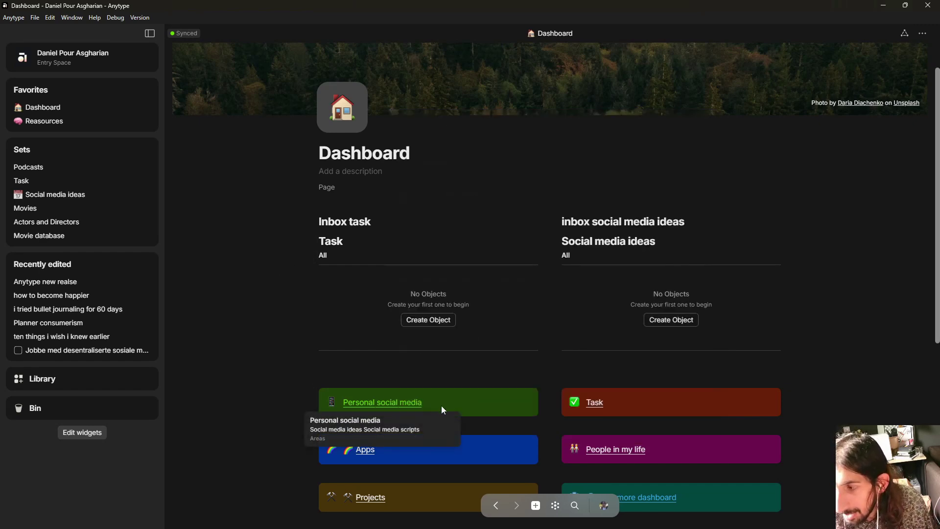
{"action": "left_click", "coordinate": [36, 123]}
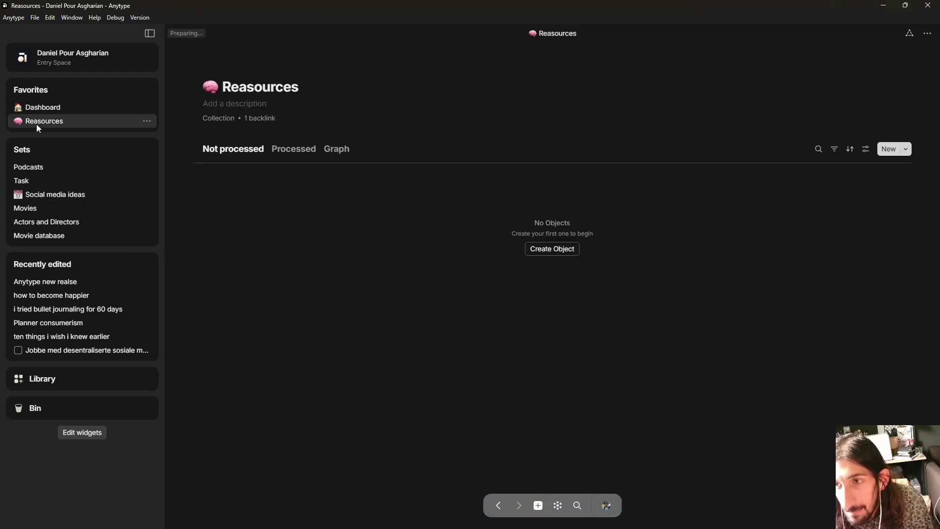
{"action": "left_click", "coordinate": [292, 161]}
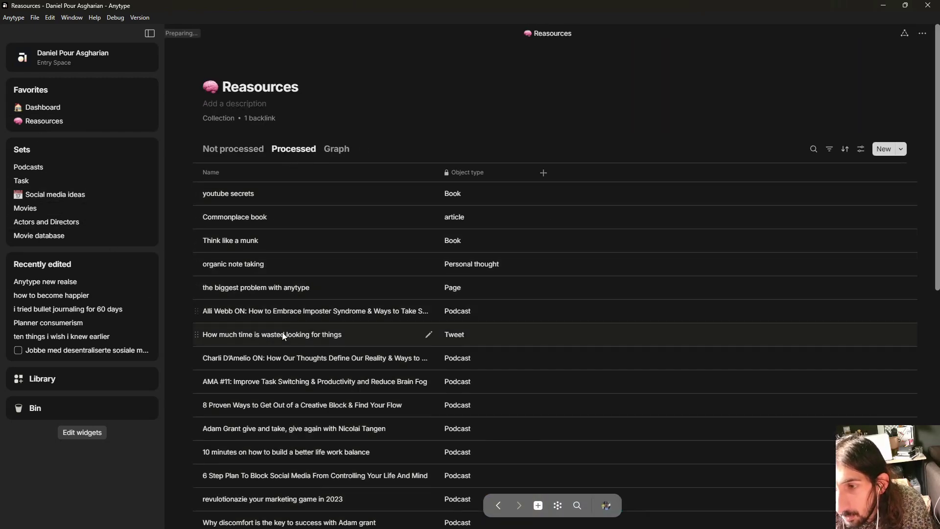
{"action": "scroll", "coordinate": [294, 313], "scroll_direction": "down", "scroll_amount": 1}
{"action": "left_click", "coordinate": [301, 303]}
{"action": "scroll", "coordinate": [483, 355], "scroll_direction": "down", "scroll_amount": 4}
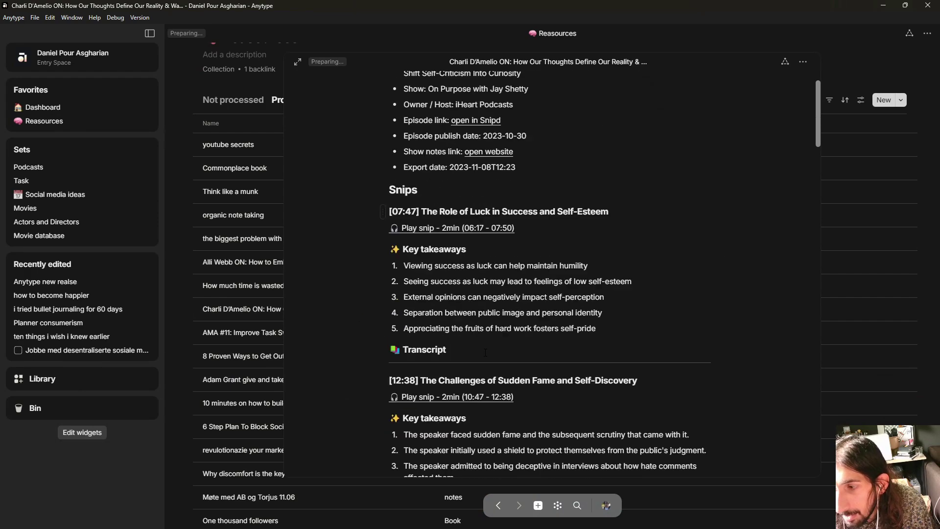
{"action": "scroll", "coordinate": [481, 361], "scroll_direction": "up", "scroll_amount": 4}
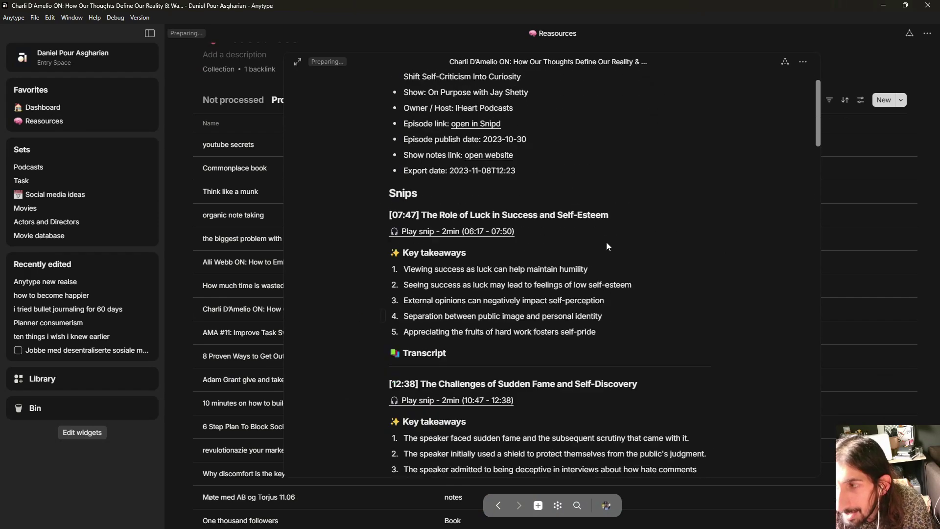
{"action": "left_click", "coordinate": [297, 62]}
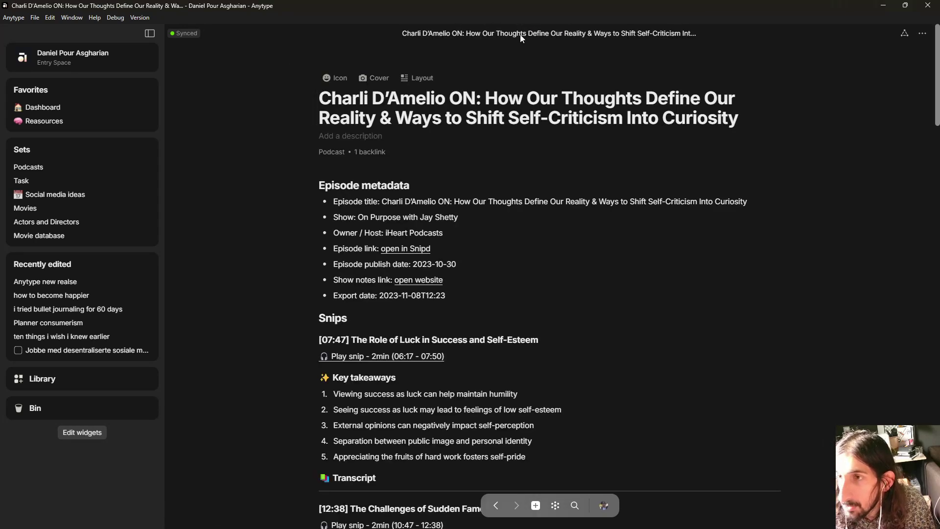
Search the podcast page for 'pride', close the find bar, and return to Dashboard
{"action": "left_click", "coordinate": [922, 34]}
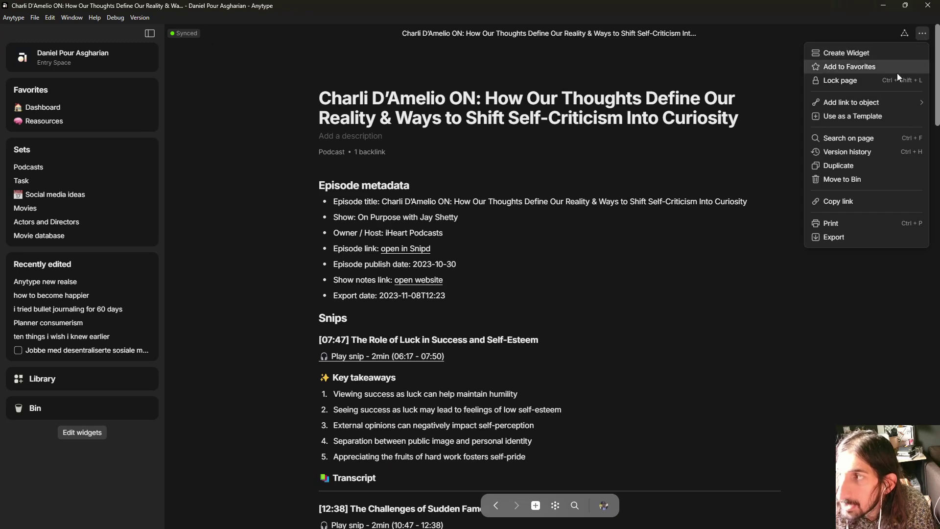
{"action": "left_click", "coordinate": [861, 137]}
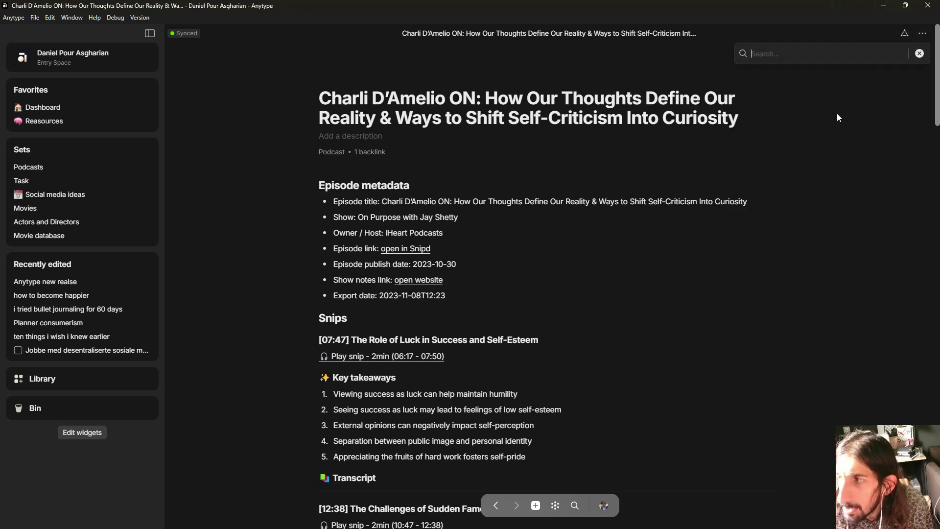
{"action": "type", "text": "pride"}
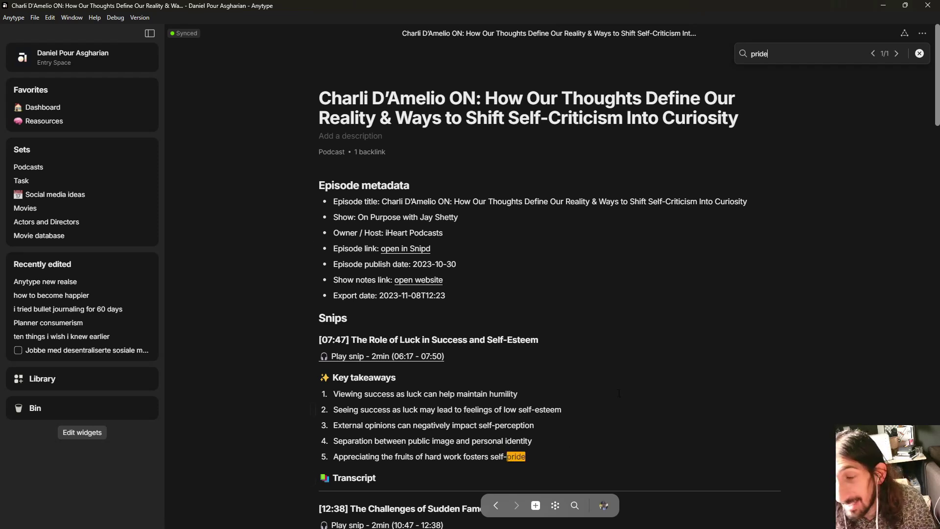
{"action": "left_click", "coordinate": [920, 53]}
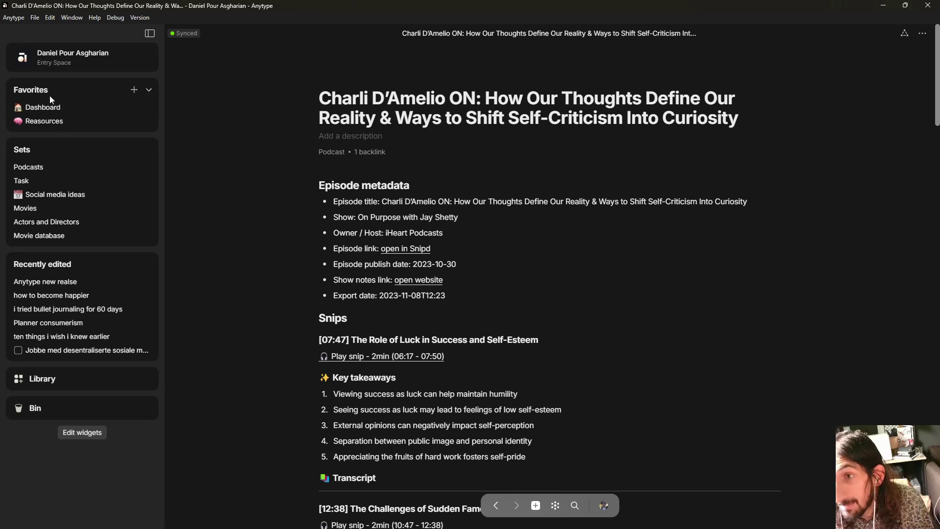
{"action": "left_click", "coordinate": [48, 109]}
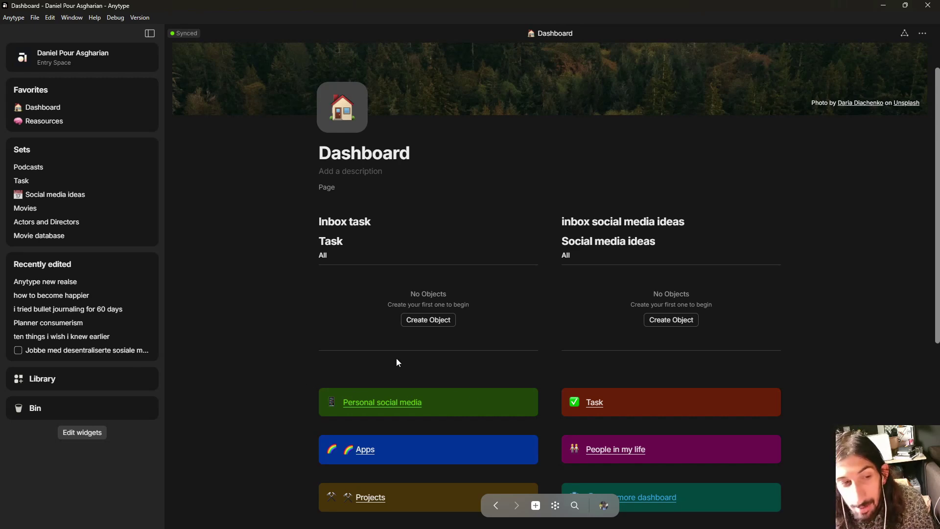
In the Youtube test space, upload the PNG as a file block under Test database
{"action": "scroll", "coordinate": [416, 367], "scroll_direction": "down", "scroll_amount": 3}
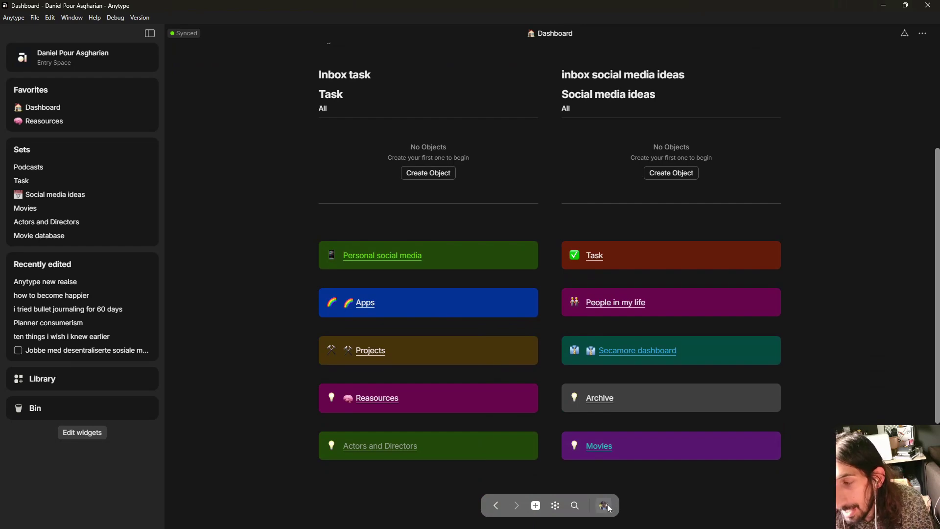
{"action": "left_click", "coordinate": [609, 509]}
{"action": "left_click", "coordinate": [521, 454]}
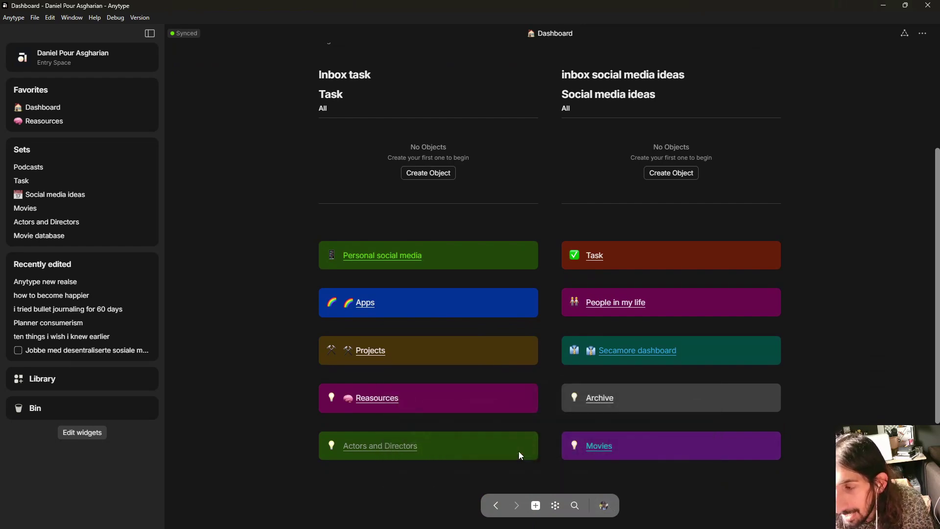
{"action": "left_click", "coordinate": [362, 200]}
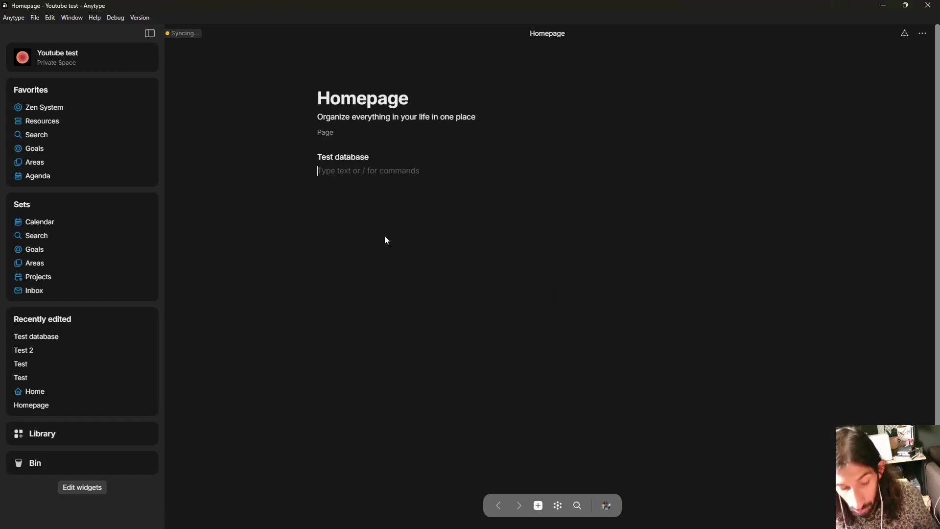
{"action": "type", "text": "/"}
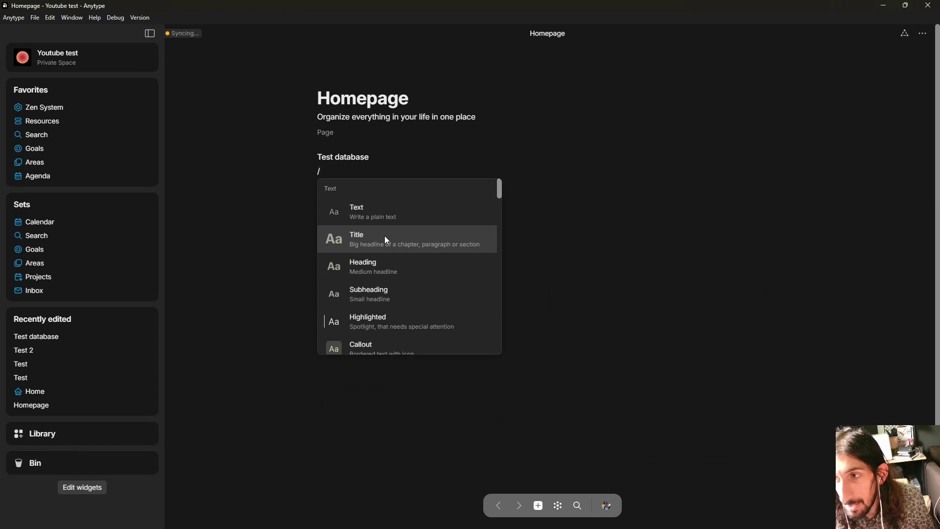
{"action": "type", "text": "file"}
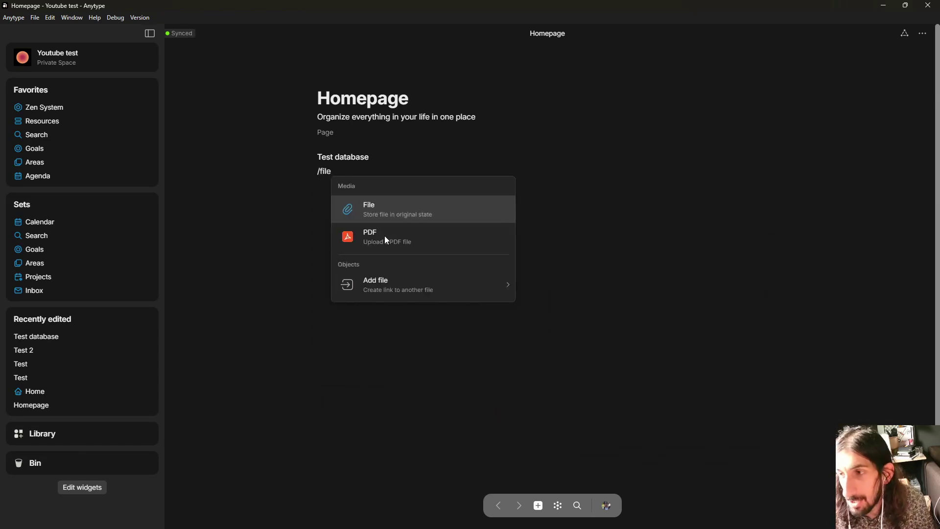
{"action": "left_click", "coordinate": [395, 217]}
{"action": "left_click", "coordinate": [406, 178]}
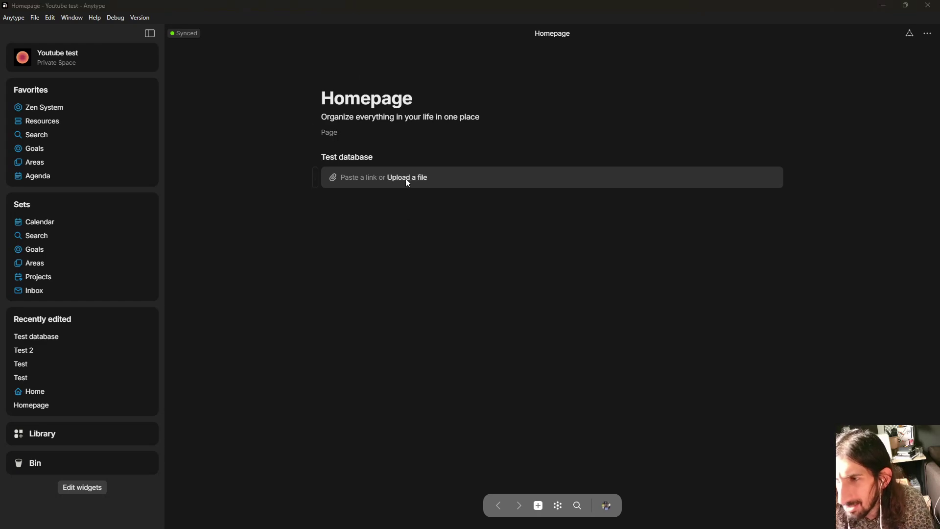
{"action": "double_click", "coordinate": [133, 92]}
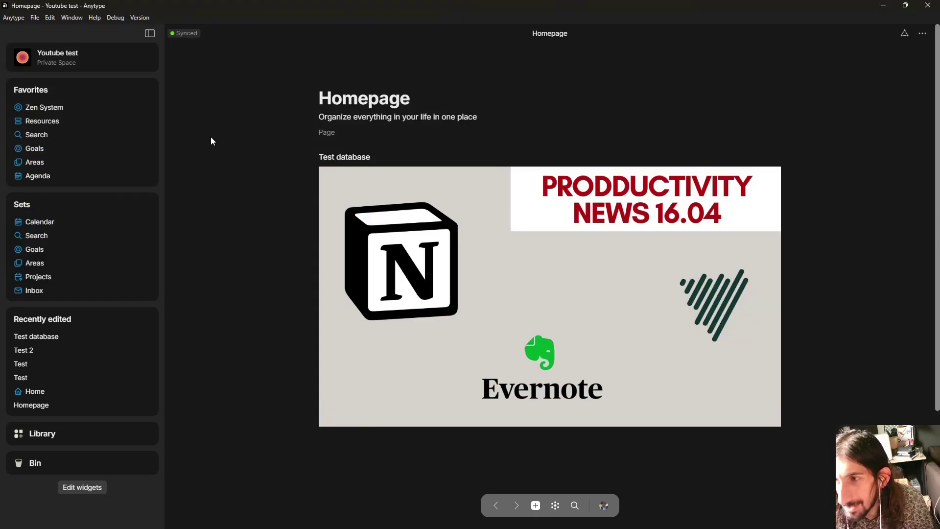
Preview the uploaded image enlarged, then add an empty block below it
{"action": "scroll", "coordinate": [470, 306], "scroll_direction": "down", "scroll_amount": 2}
{"action": "scroll", "coordinate": [431, 260], "scroll_direction": "up", "scroll_amount": 2}
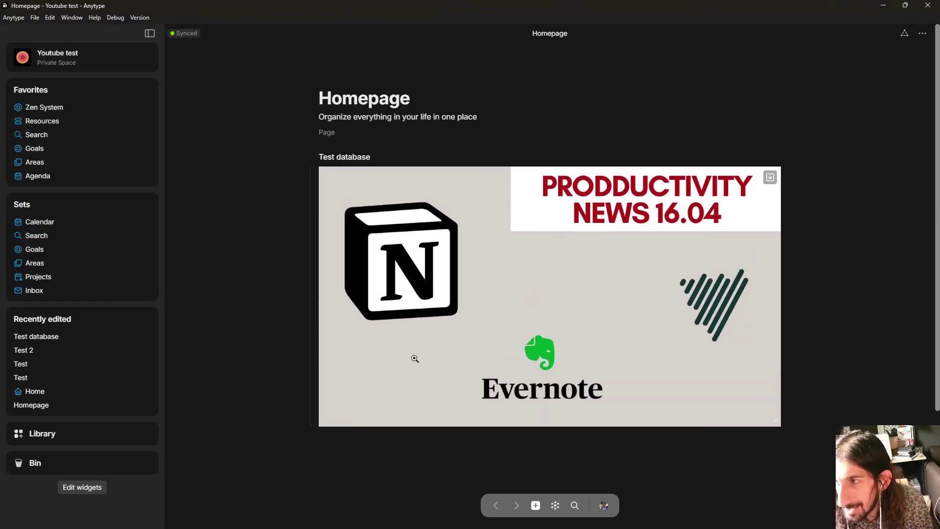
{"action": "left_click", "coordinate": [357, 179]}
{"action": "left_click", "coordinate": [392, 202]}
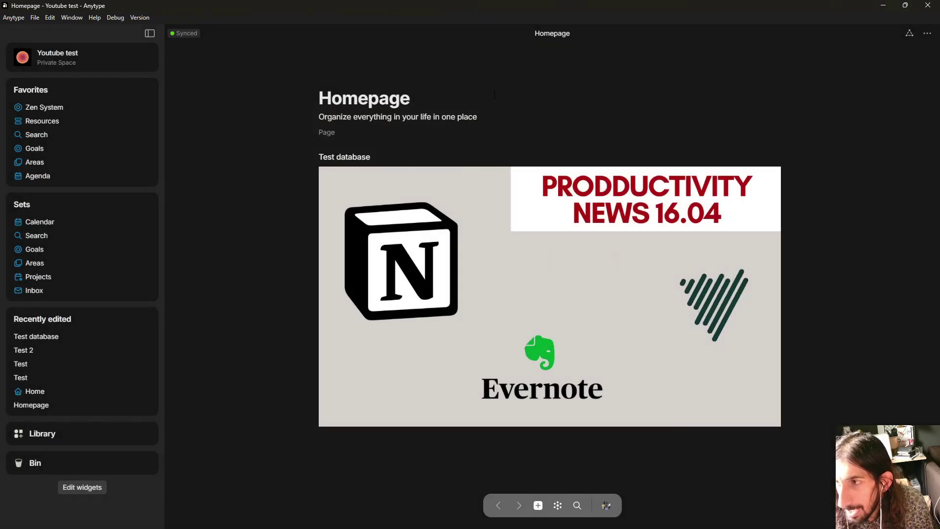
{"action": "scroll", "coordinate": [391, 374], "scroll_direction": "down", "scroll_amount": 3}
{"action": "left_click", "coordinate": [391, 305]}
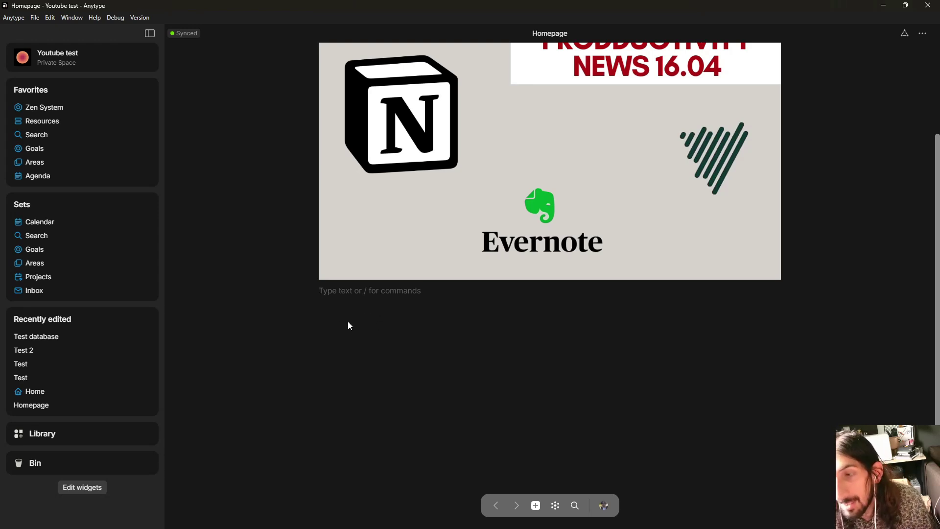
{"action": "scroll", "coordinate": [285, 321], "scroll_direction": "up", "scroll_amount": 3}
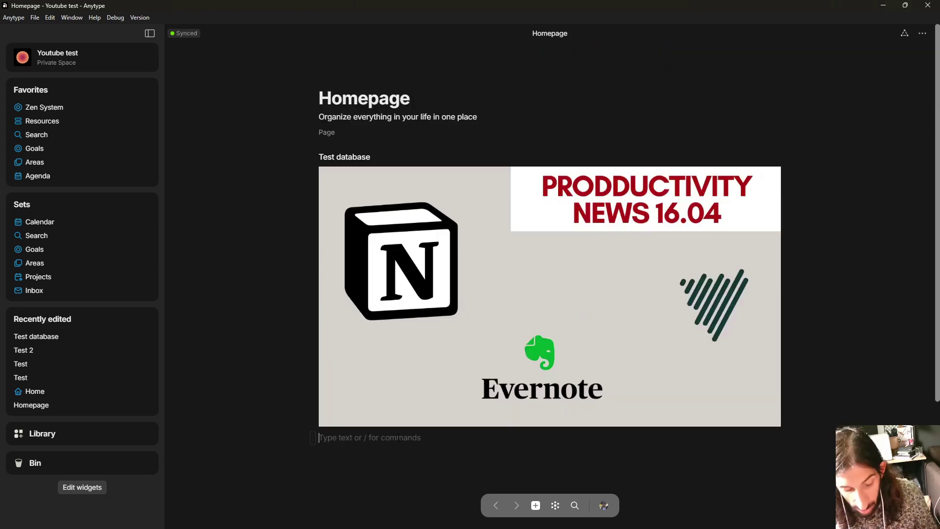
Insert a /file block that reuses the existing 'woman kiss a baby while taking picture' image
{"action": "type", "text": "/"}
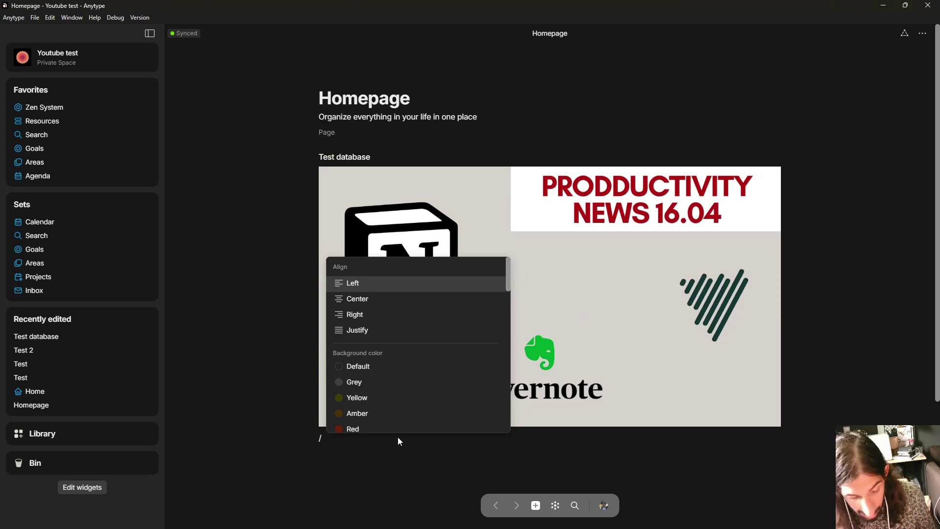
{"action": "type", "text": "file"}
{"action": "key", "text": "Return"}
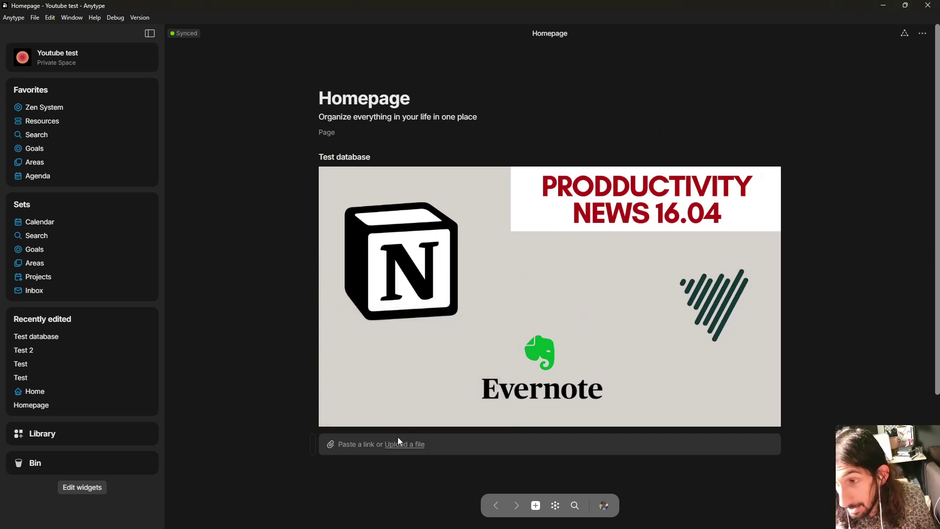
{"action": "left_click", "coordinate": [413, 445]}
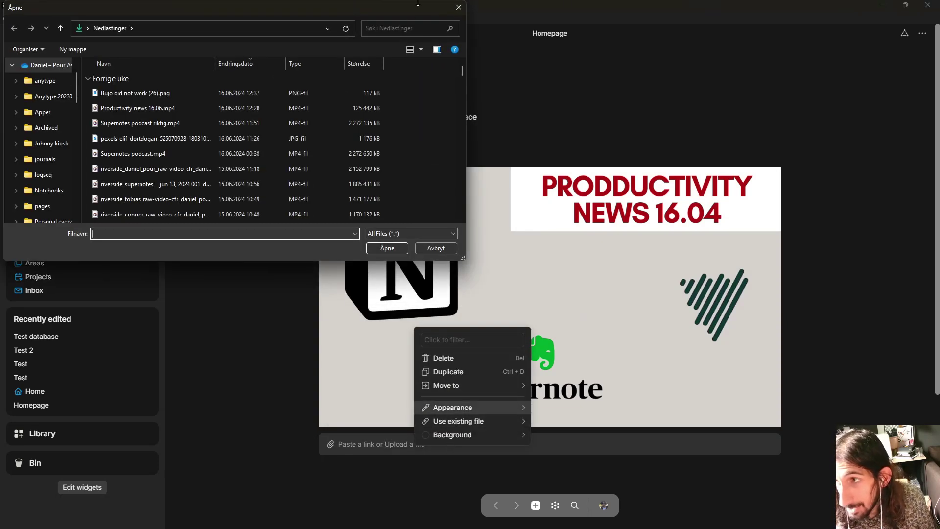
{"action": "left_click", "coordinate": [459, 7]}
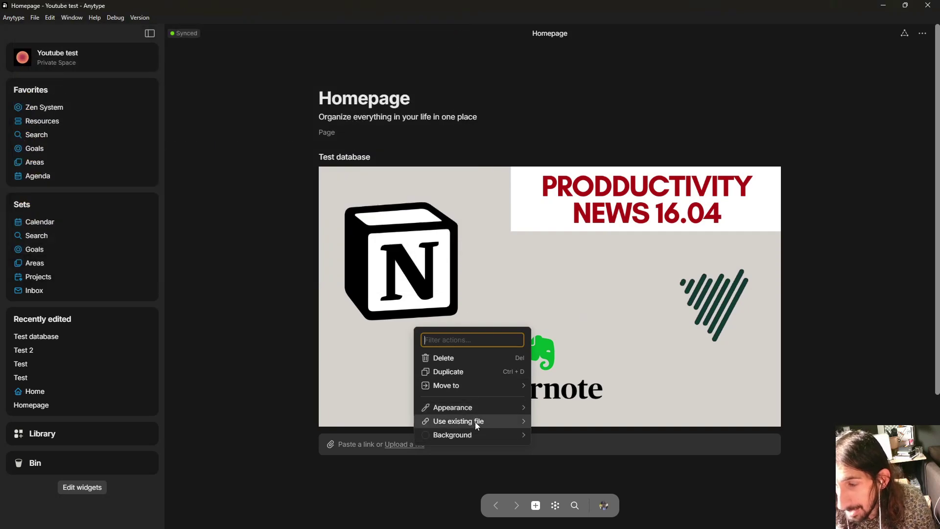
{"action": "mouse_move", "coordinate": [478, 422]}
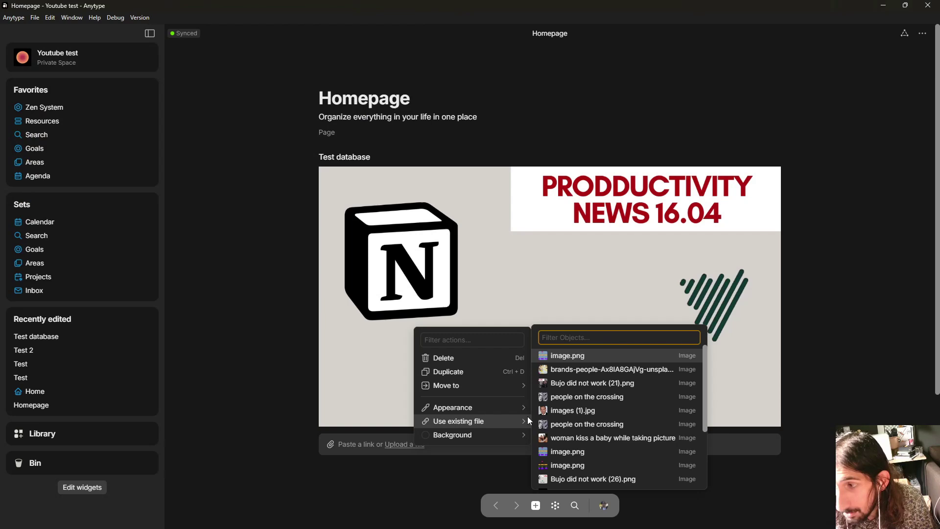
{"action": "scroll", "coordinate": [594, 419], "scroll_direction": "down", "scroll_amount": 6}
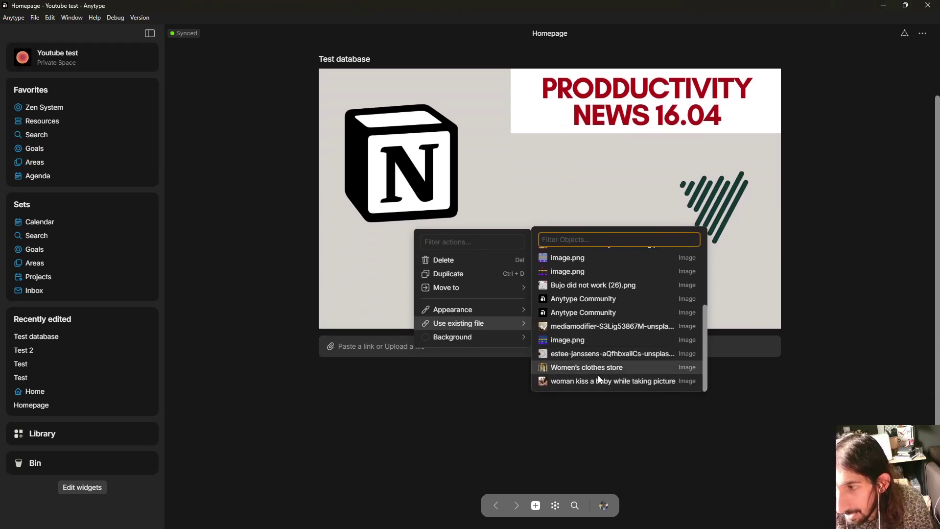
{"action": "scroll", "coordinate": [602, 373], "scroll_direction": "up", "scroll_amount": 5}
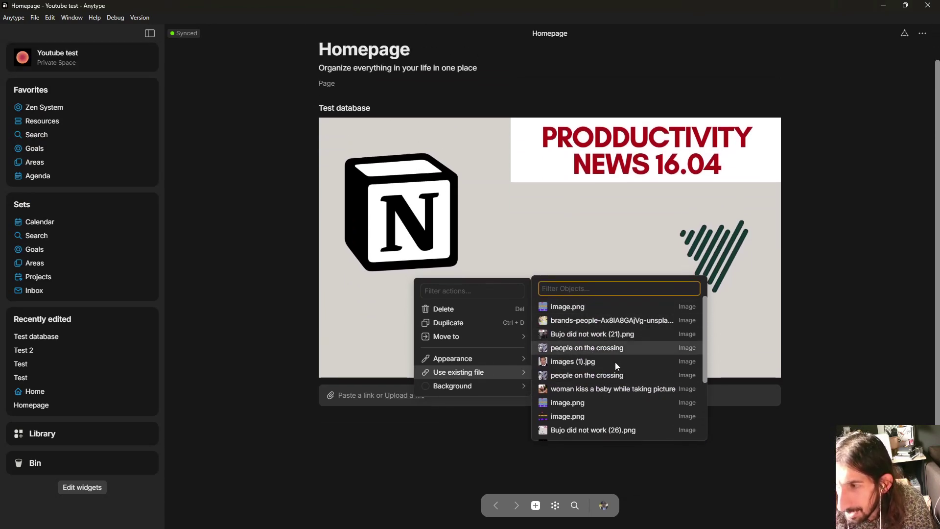
{"action": "left_click", "coordinate": [591, 383]}
{"action": "scroll", "coordinate": [544, 395], "scroll_direction": "down", "scroll_amount": 5}
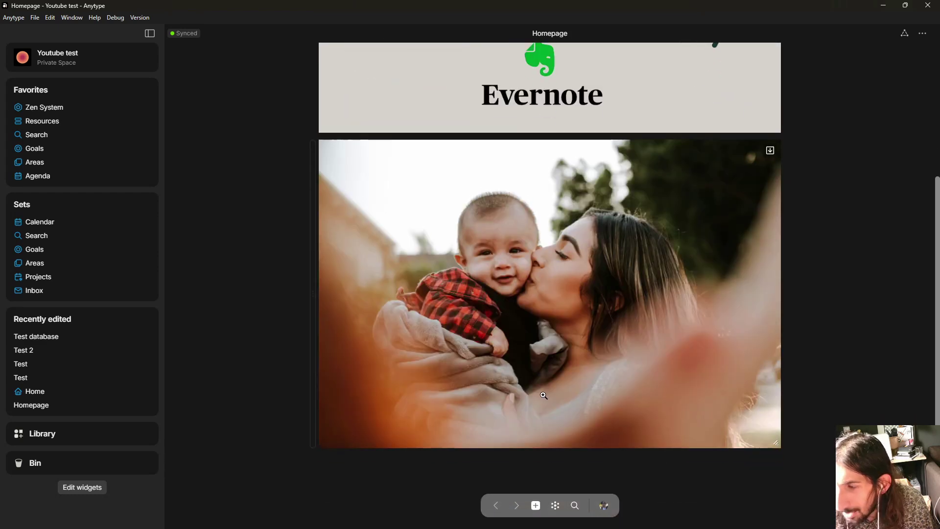
{"action": "scroll", "coordinate": [361, 390], "scroll_direction": "up", "scroll_amount": 4}
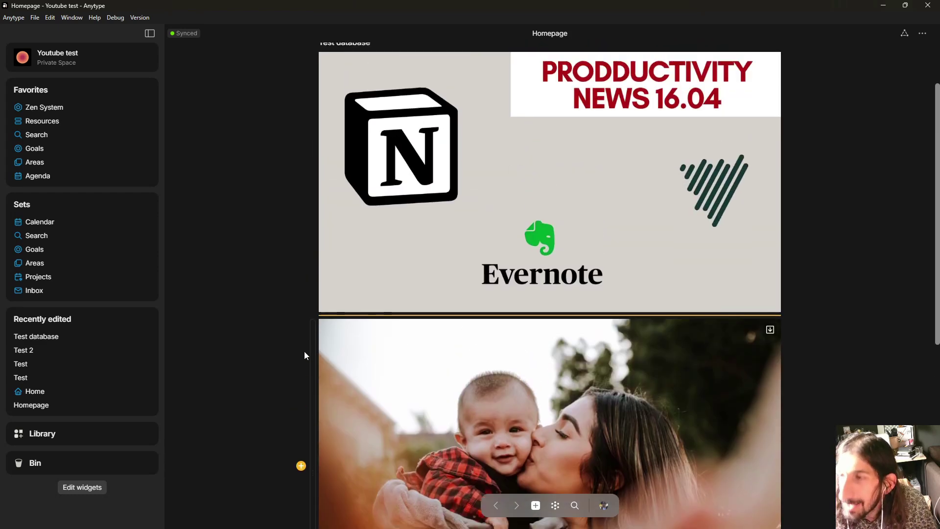
{"action": "scroll", "coordinate": [339, 381], "scroll_direction": "down", "scroll_amount": 1}
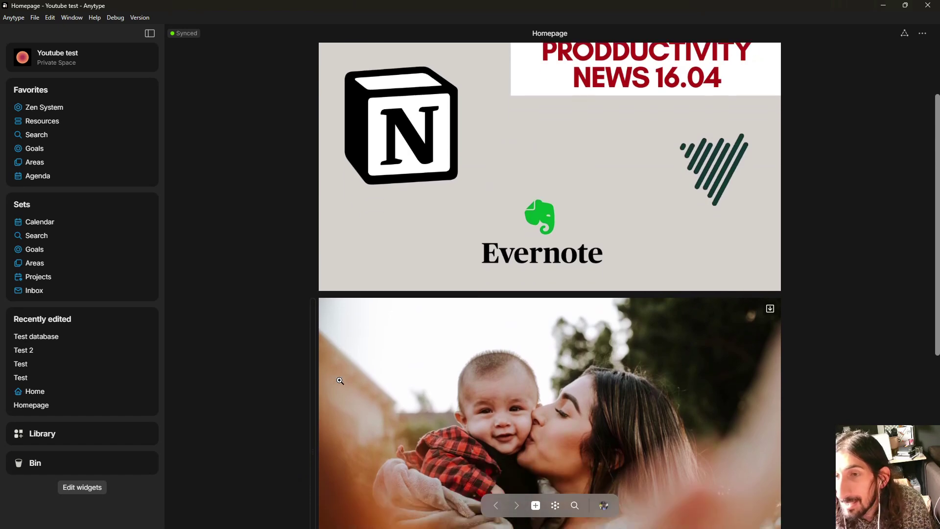
{"action": "scroll", "coordinate": [337, 381], "scroll_direction": "down", "scroll_amount": 5}
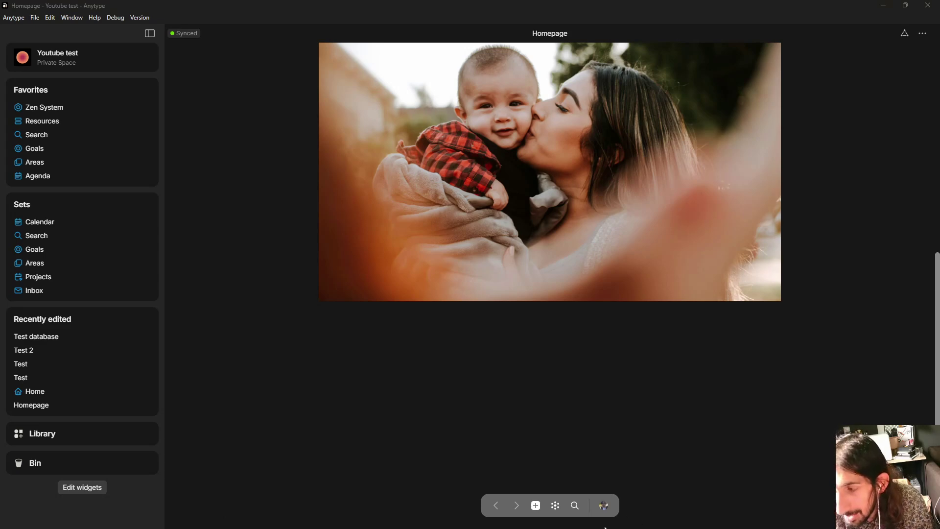
Switch to the personal Entry Space and open its Types library
{"action": "left_click", "coordinate": [604, 505]}
{"action": "left_click", "coordinate": [465, 454]}
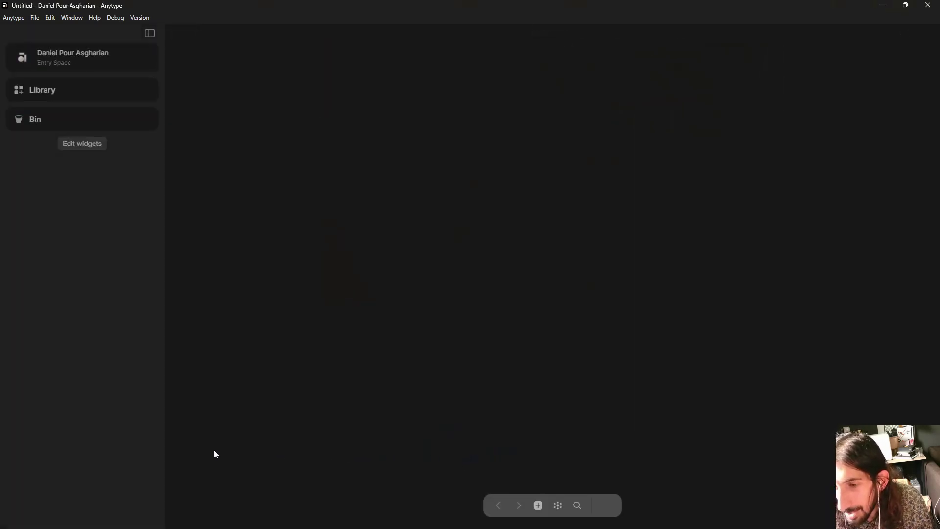
{"action": "left_click", "coordinate": [66, 377]}
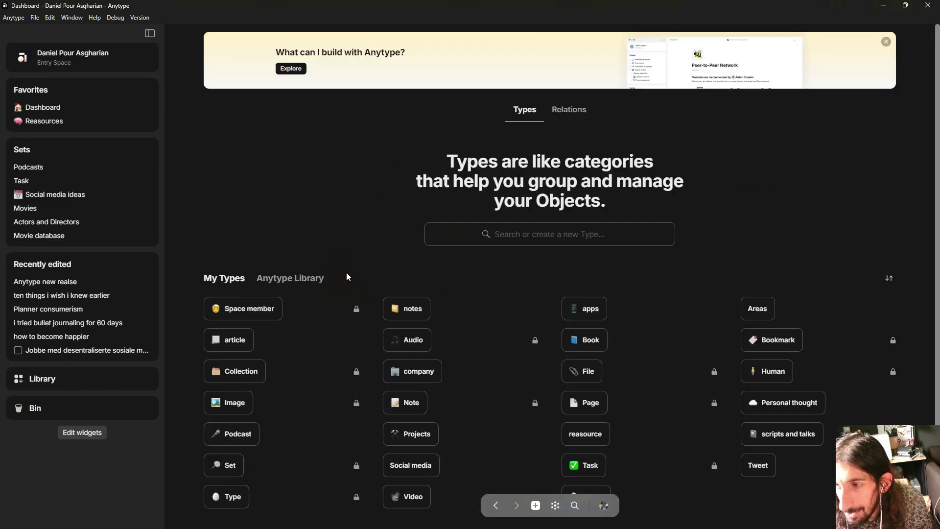
Review the Types library sort options without changing the order, then browse the list
{"action": "left_click", "coordinate": [889, 278]}
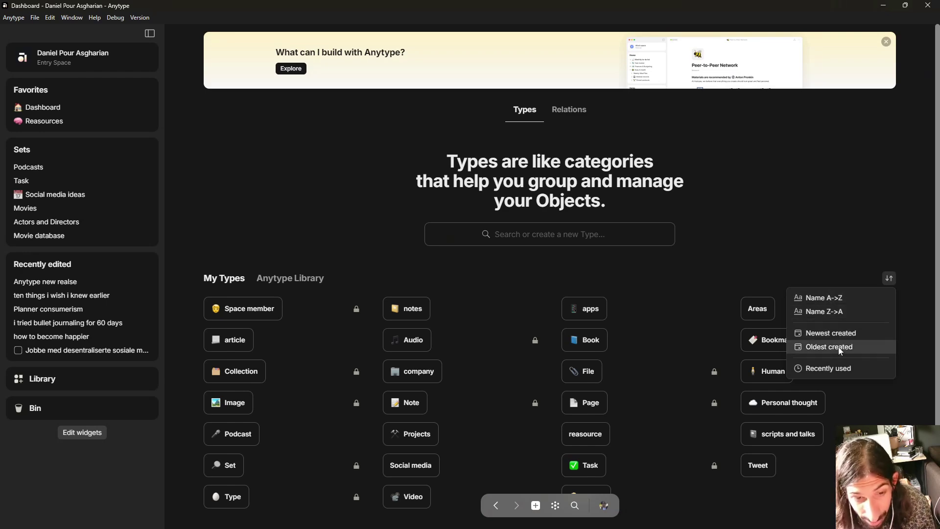
{"action": "left_click", "coordinate": [655, 254]}
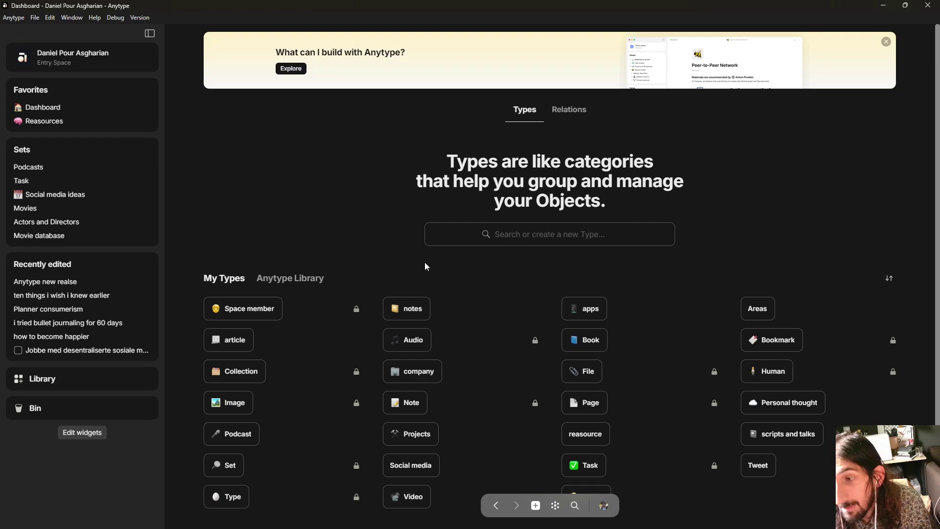
{"action": "scroll", "coordinate": [416, 264], "scroll_direction": "down", "scroll_amount": 1}
{"action": "scroll", "coordinate": [406, 263], "scroll_direction": "up", "scroll_amount": 1}
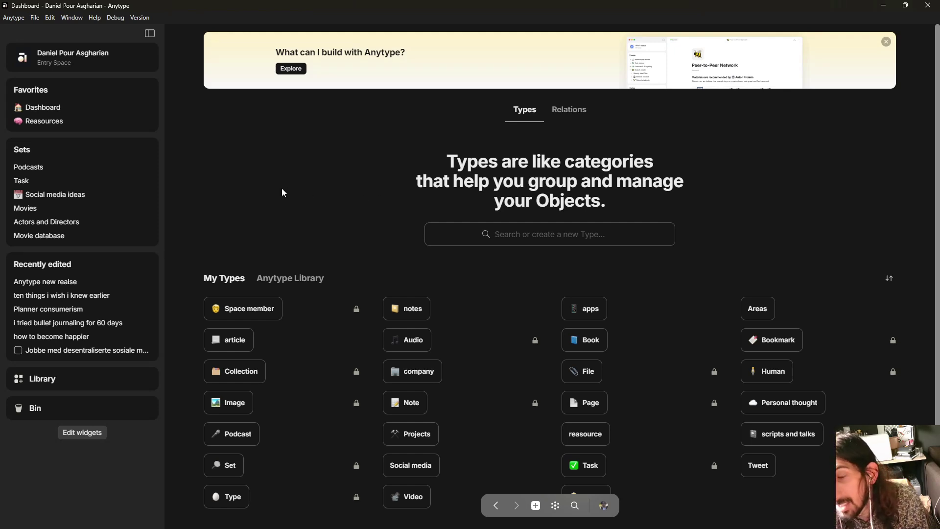
{"action": "left_click", "coordinate": [43, 107]}
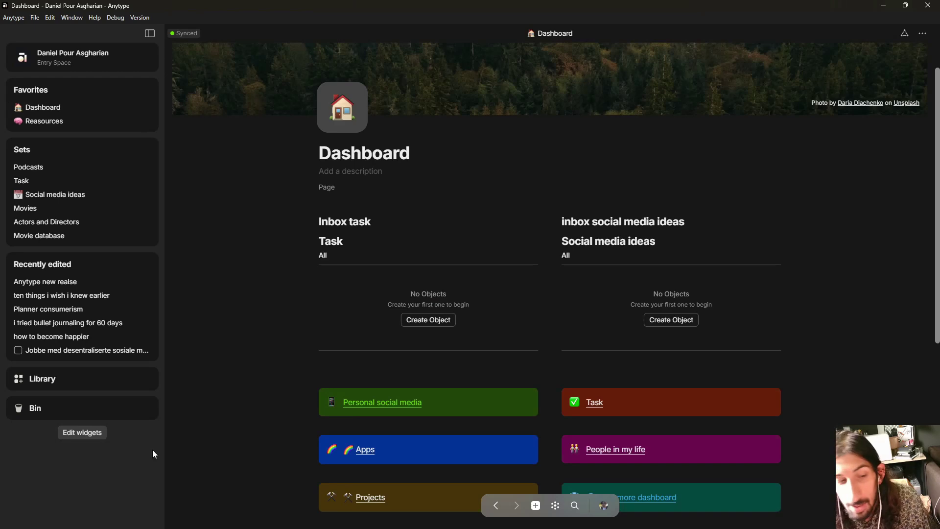